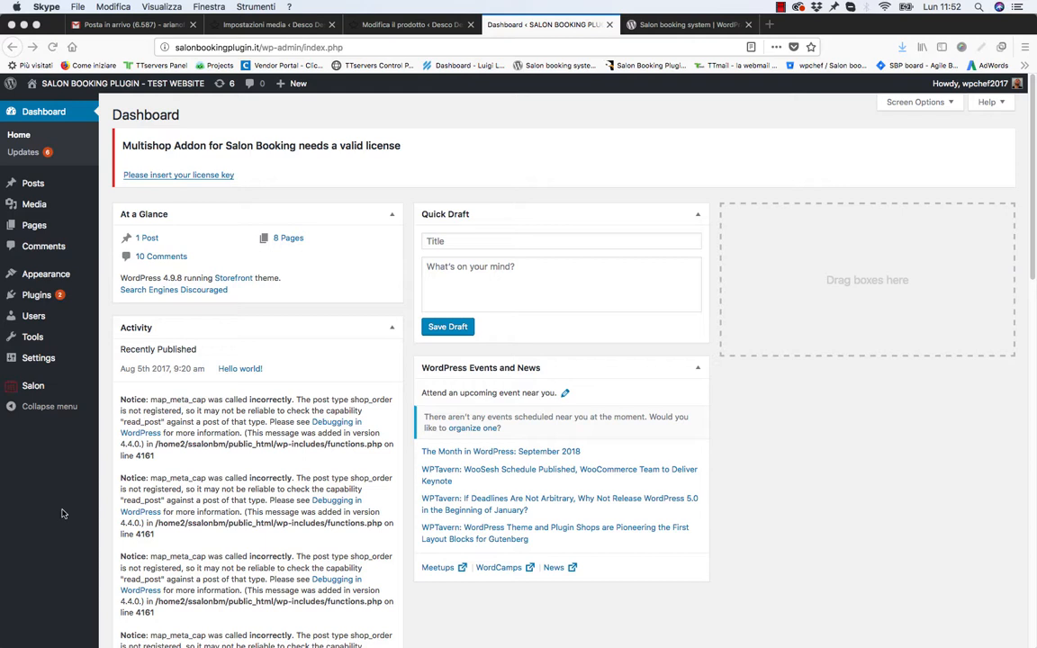
Open the Bologna shop for editing from the Salon plugin's list of shops.
click(44, 409)
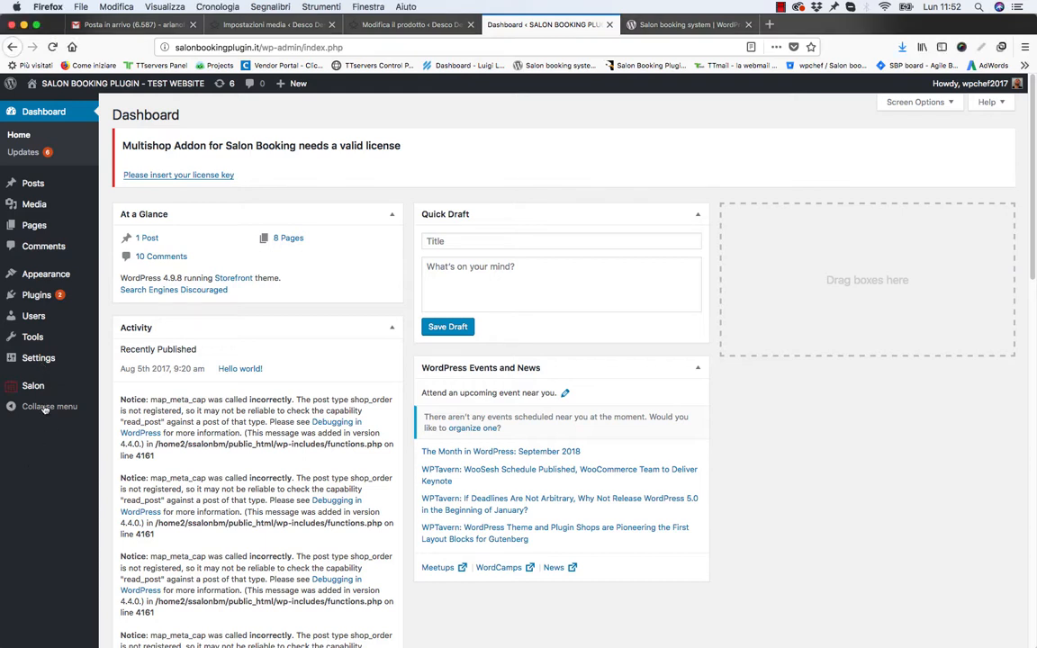
mouse_move(36, 385)
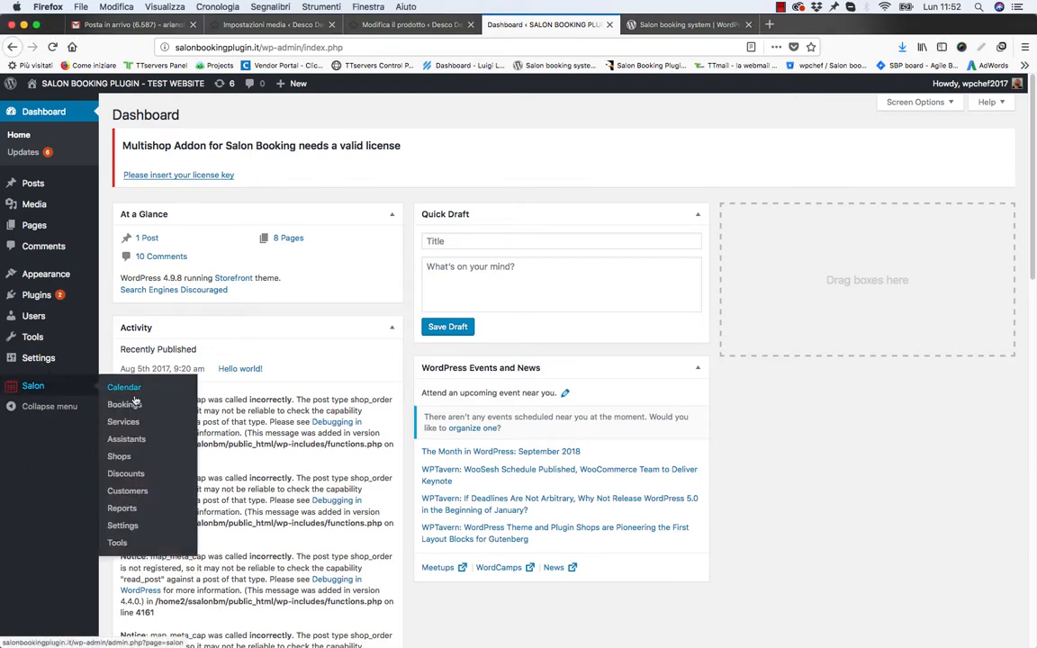
click(121, 457)
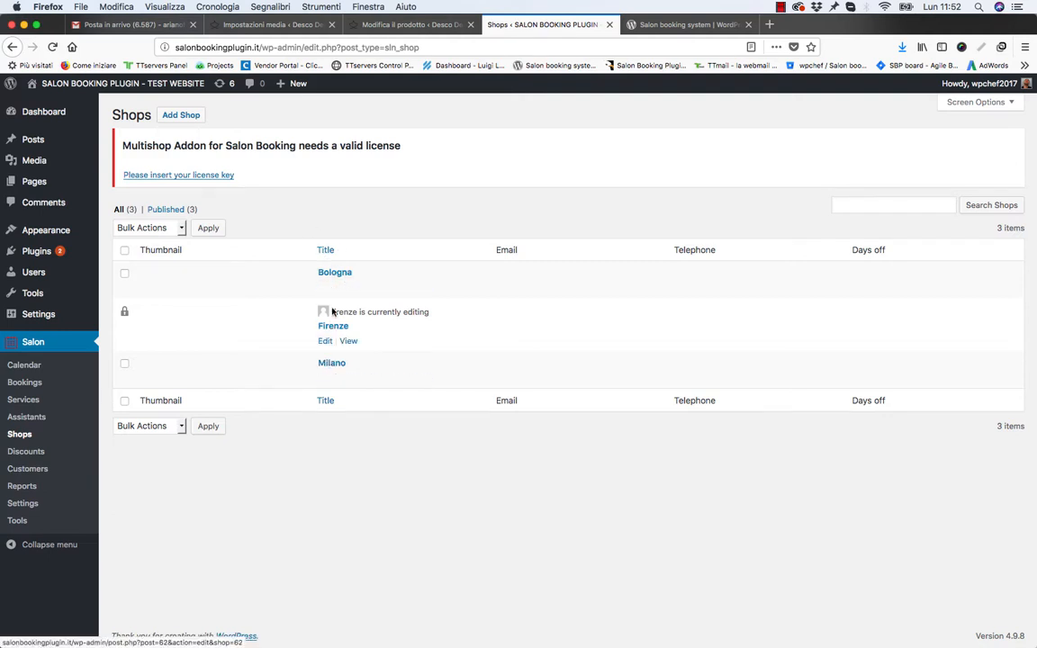
click(340, 276)
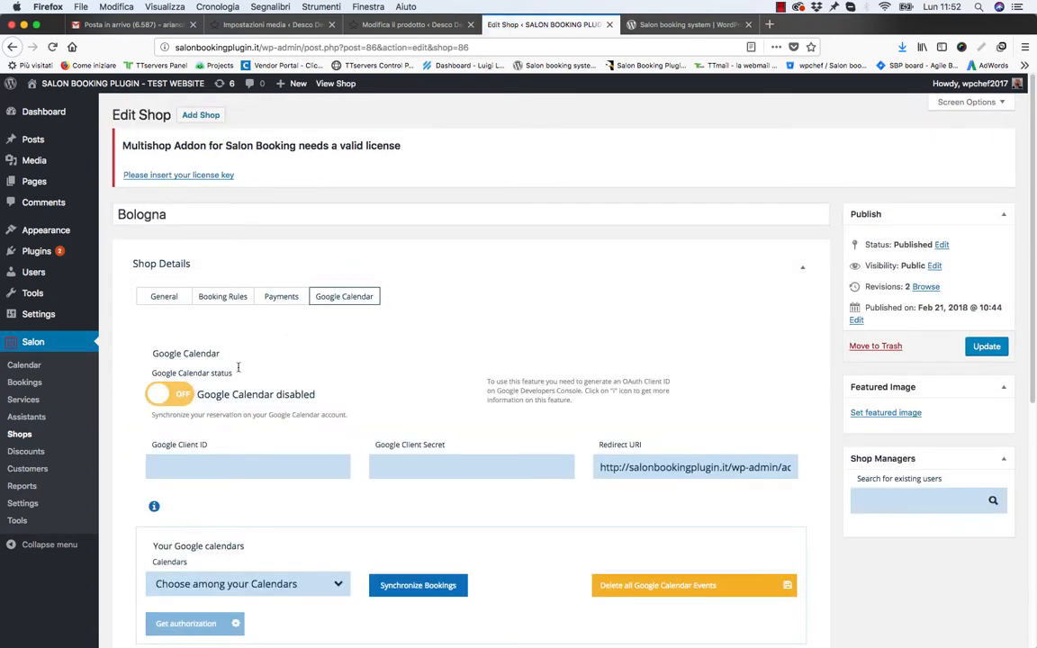
scroll(292, 384, down, 5)
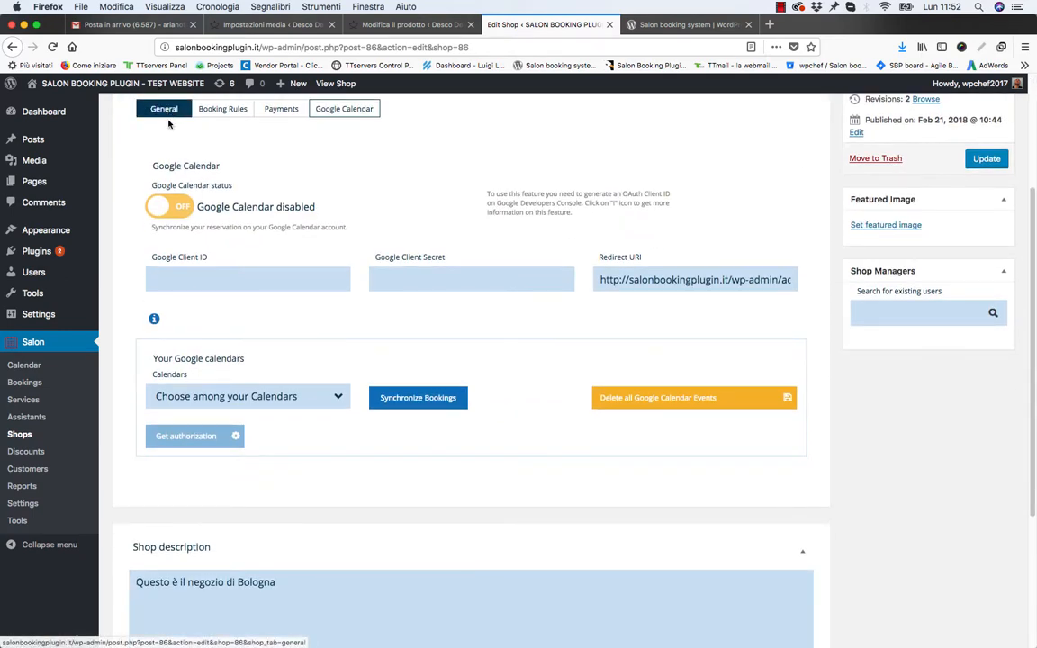
scroll(369, 377, down, 5)
scroll(367, 371, up, 10)
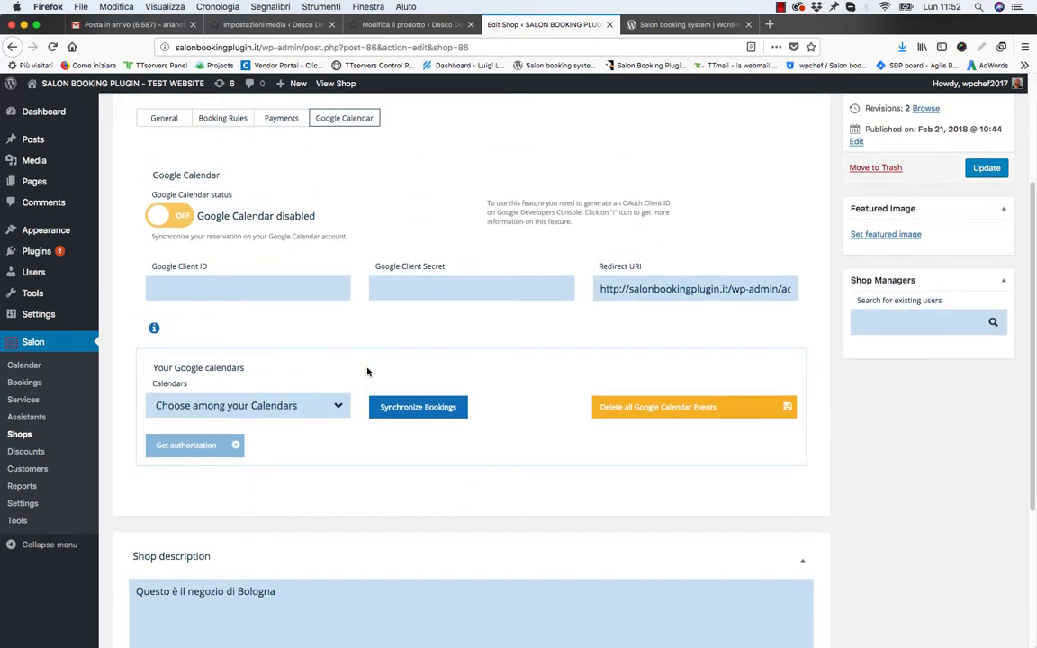
Review the Bologna shop's General settings, from salon information and booking notes through the SMS and email services.
click(164, 297)
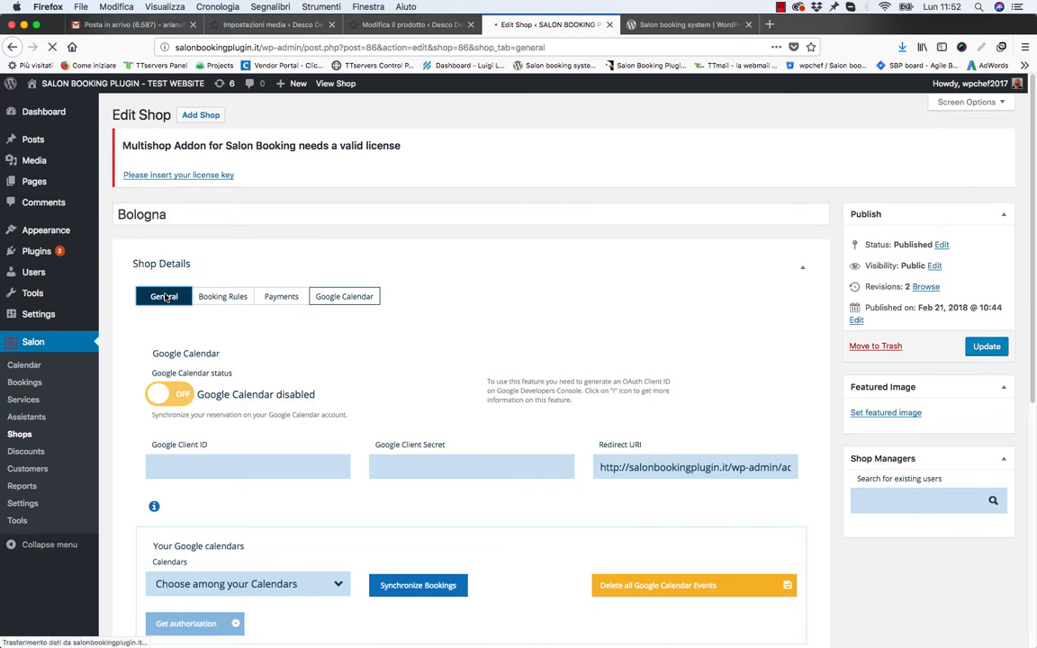
scroll(339, 394, down, 3)
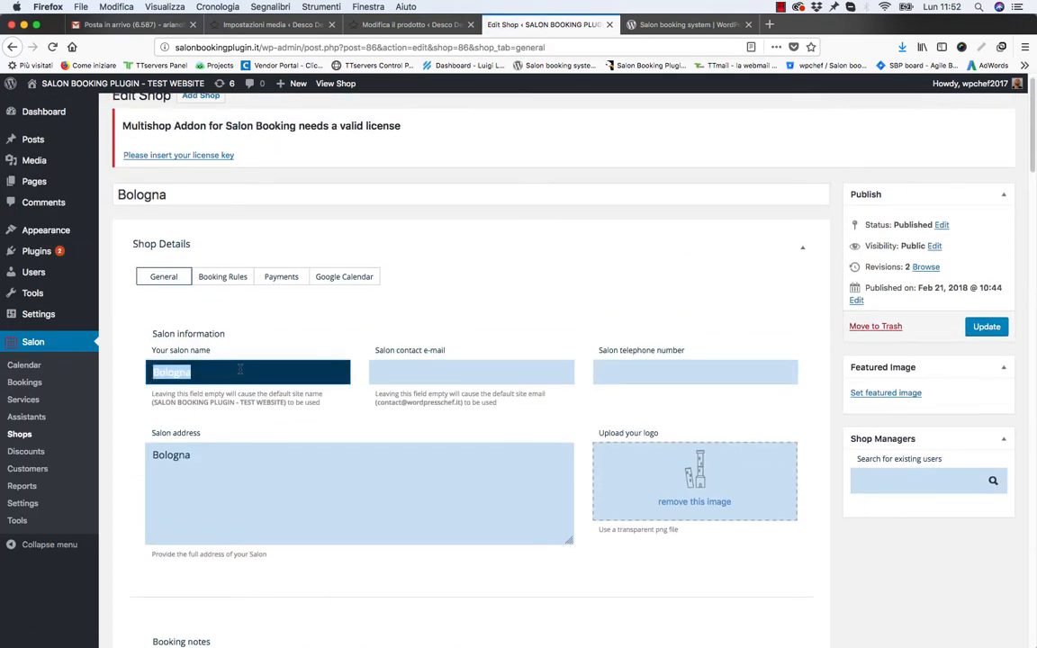
scroll(698, 389, down, 5)
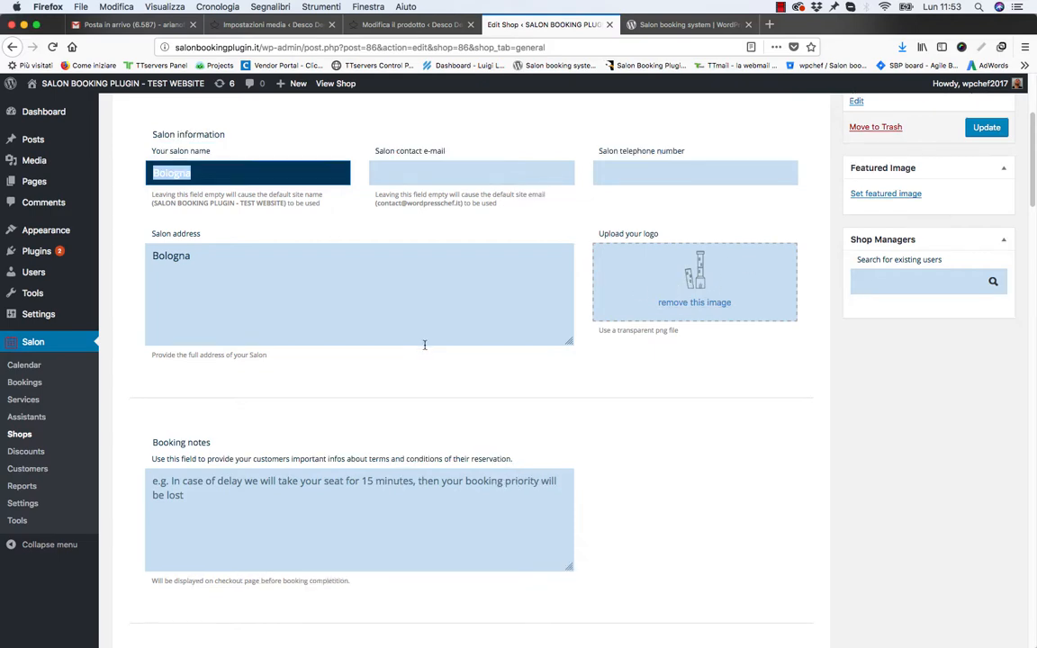
scroll(424, 344, down, 15)
scroll(424, 348, down, 8)
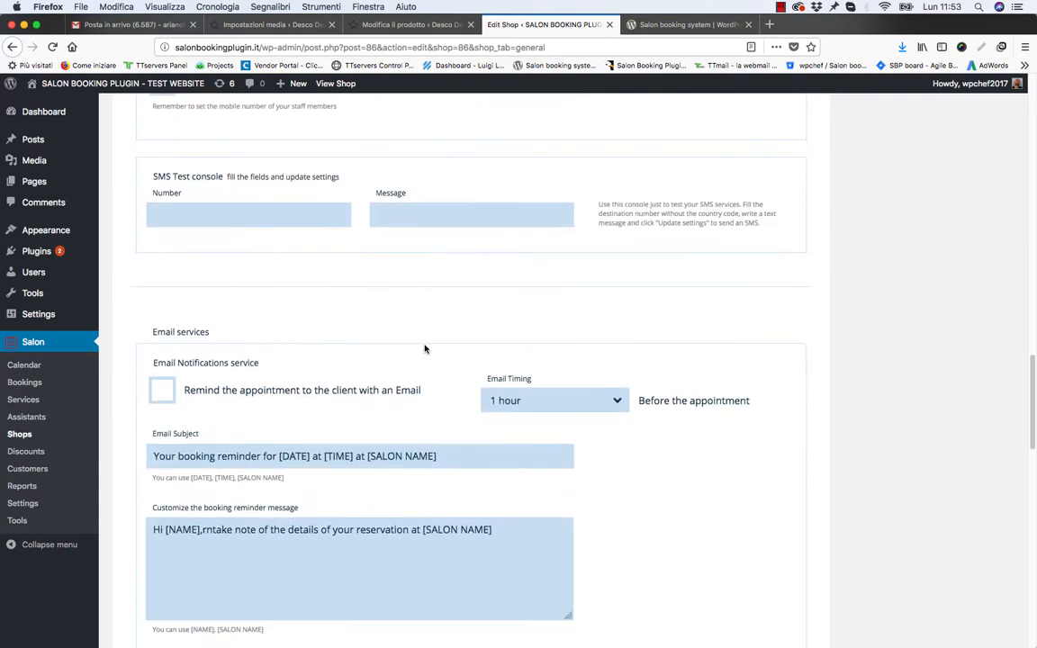
scroll(421, 351, up, 3)
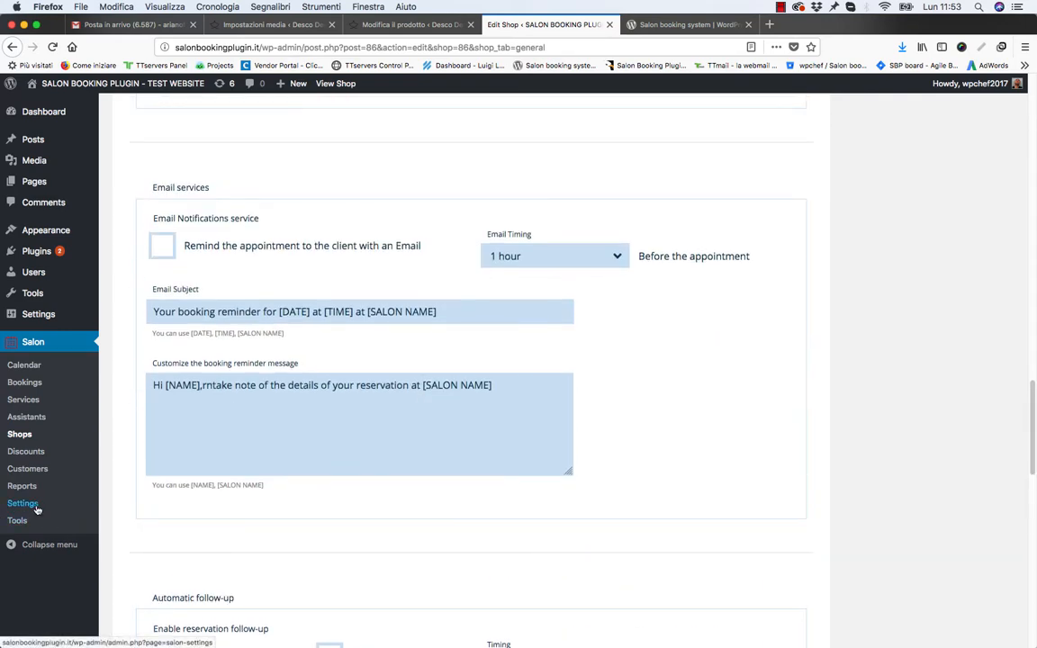
scroll(427, 367, up, 20)
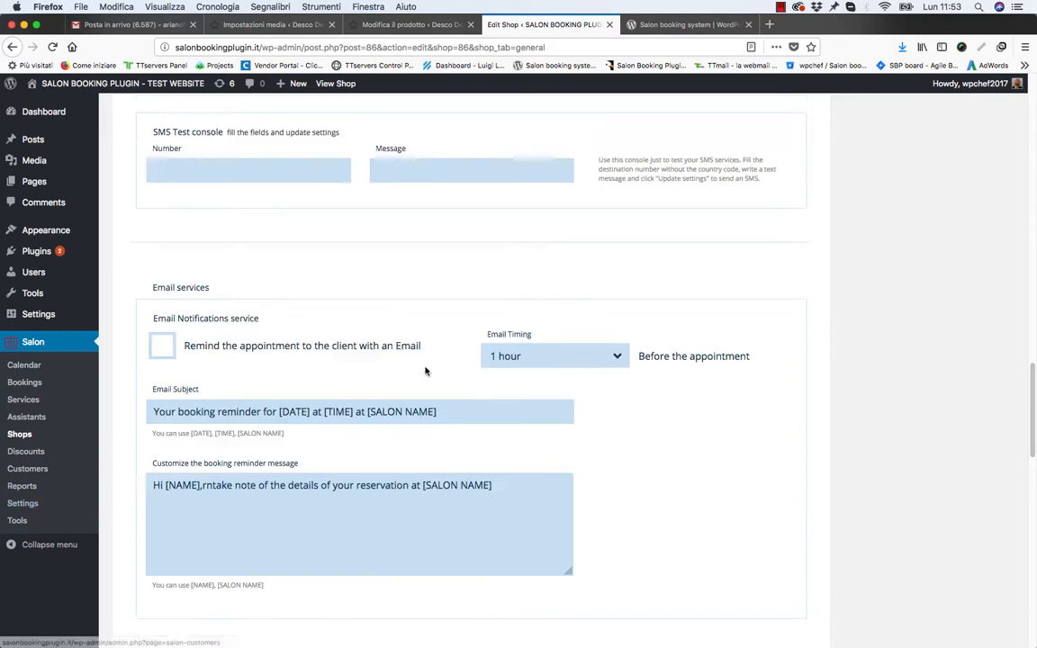
scroll(426, 366, up, 5)
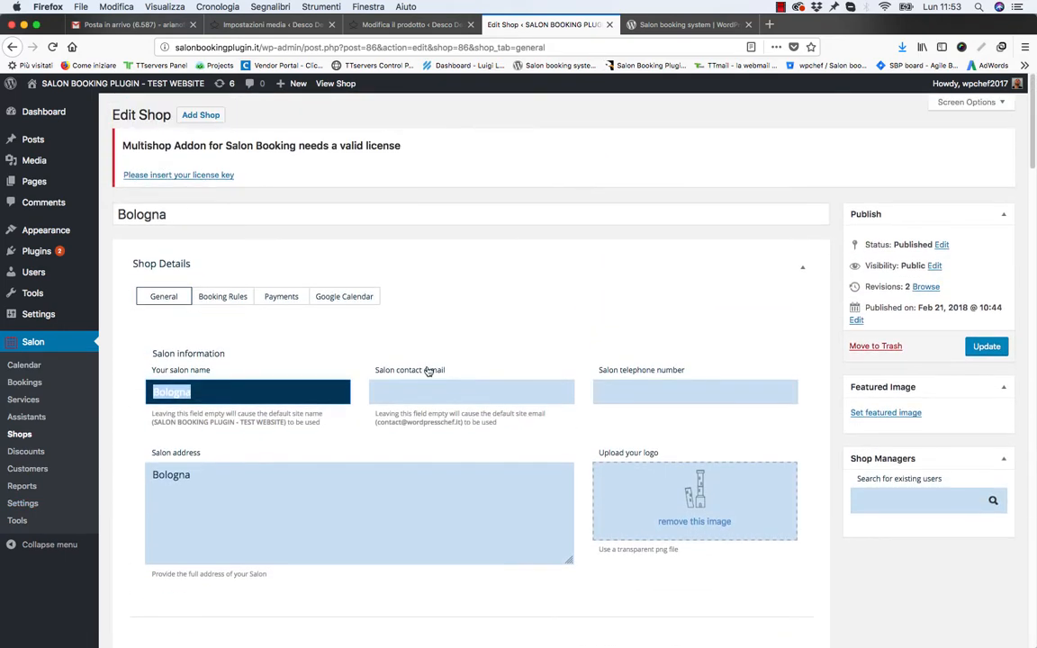
Examine the Bologna shop's Booking Rules, including the availability modes, customers per session and session average duration.
click(222, 299)
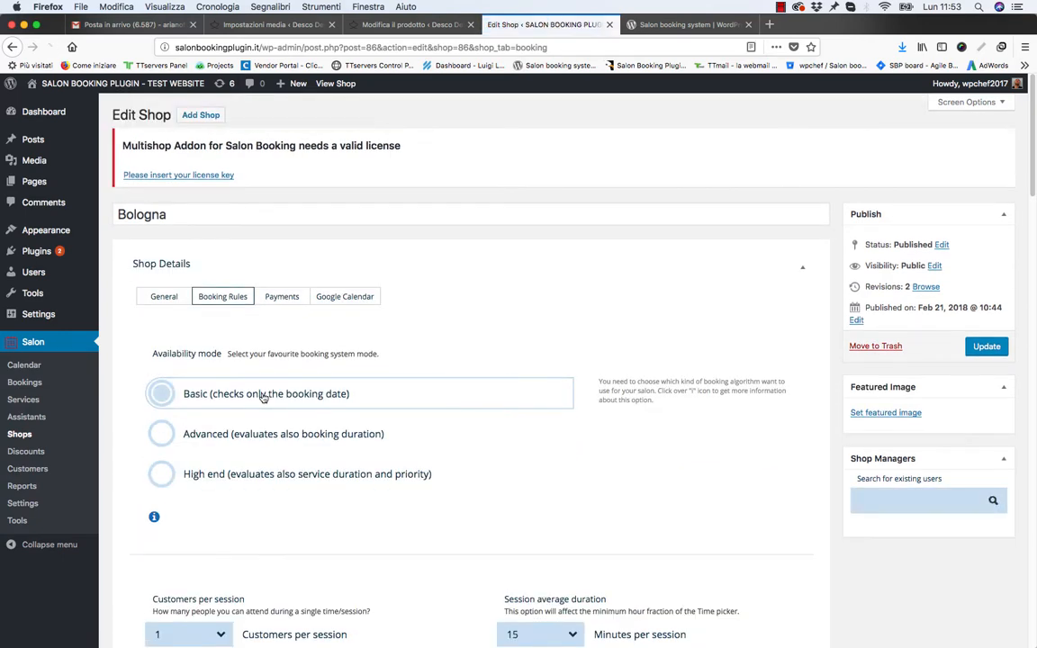
scroll(263, 397, down, 10)
scroll(262, 396, up, 4)
scroll(263, 394, up, 6)
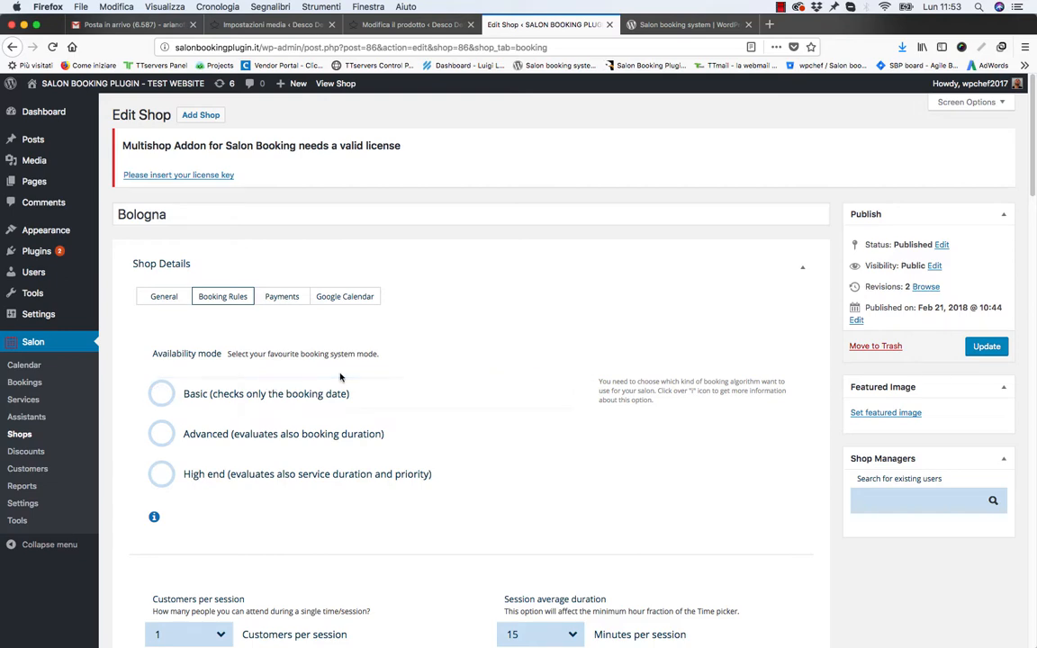
scroll(270, 387, down, 4)
scroll(266, 415, down, 1)
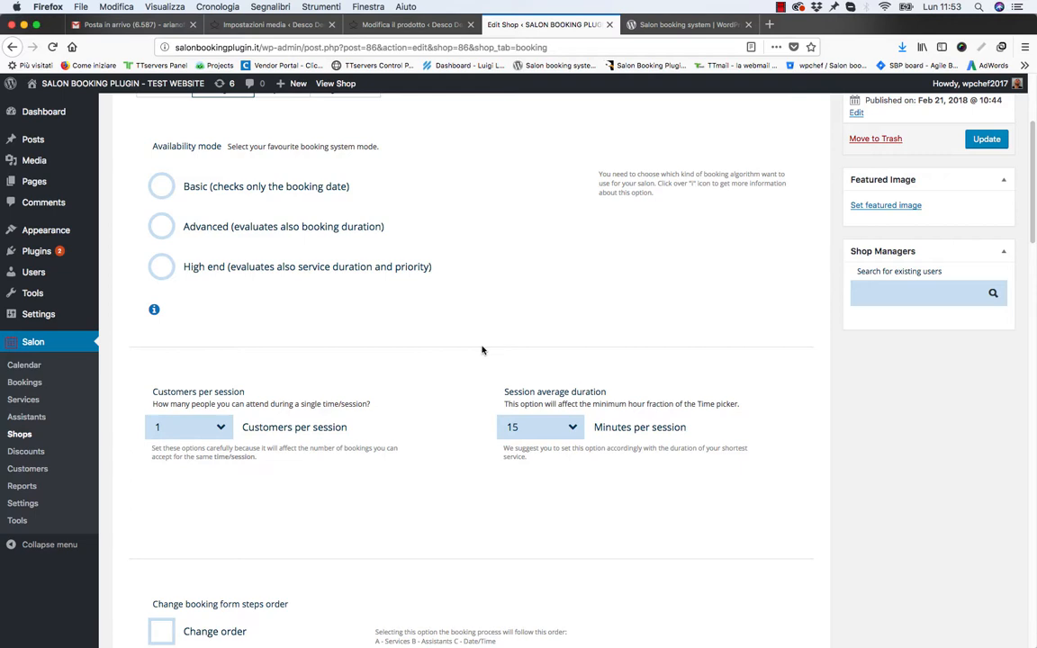
scroll(460, 341, up, 5)
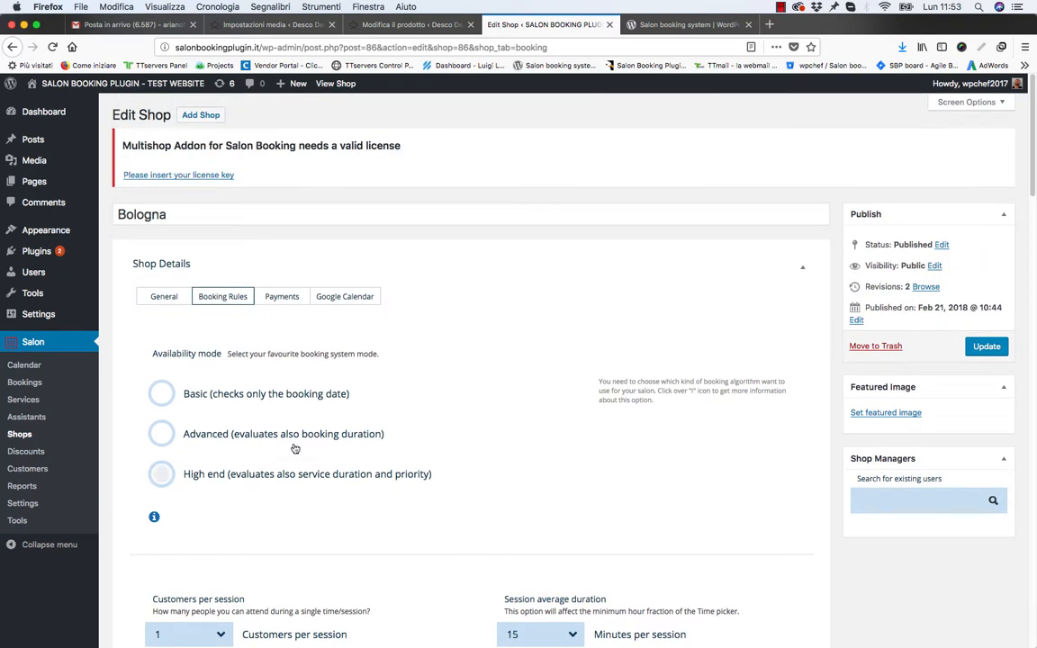
scroll(261, 389, down, 6)
scroll(316, 273, down, 12)
scroll(354, 359, up, 18)
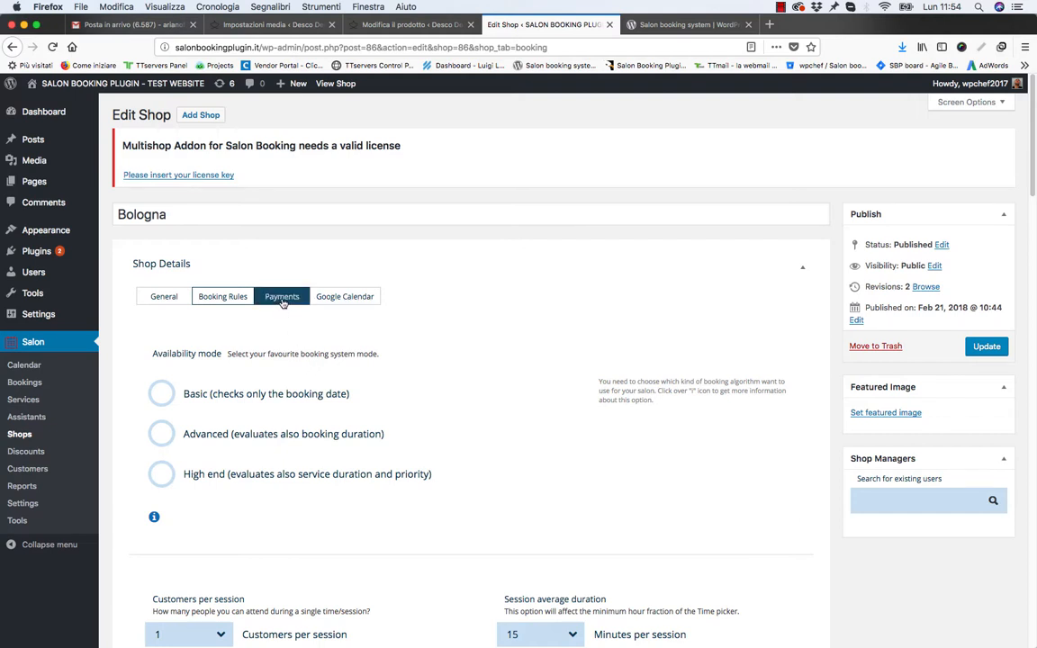
Look through the Bologna shop's General settings again, covering the salon information and SMS services.
click(164, 301)
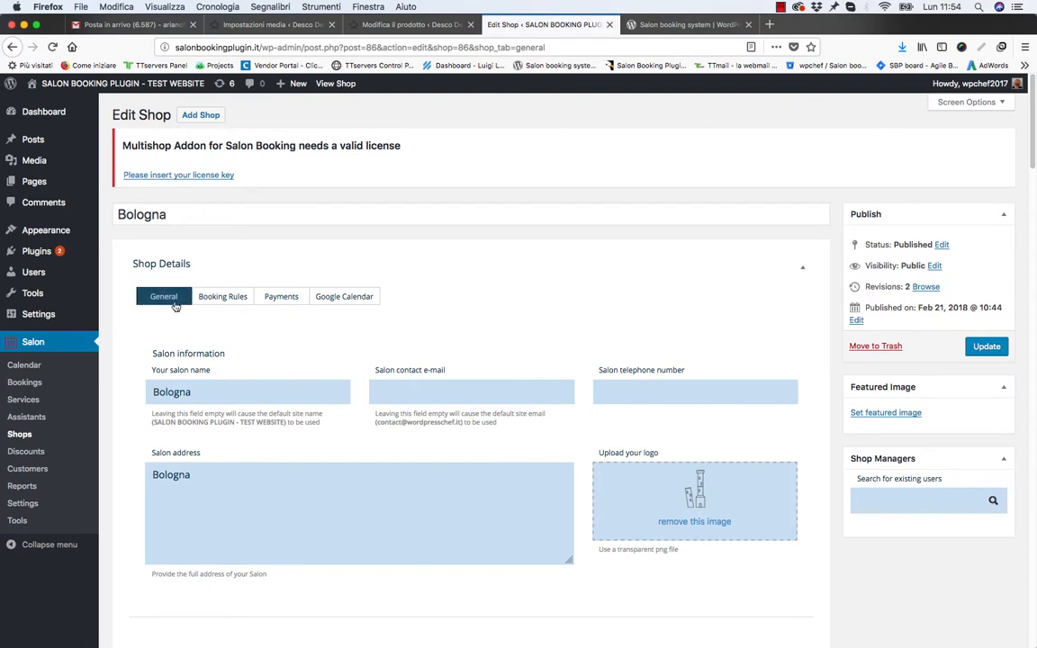
scroll(645, 351, down, 1)
click(211, 515)
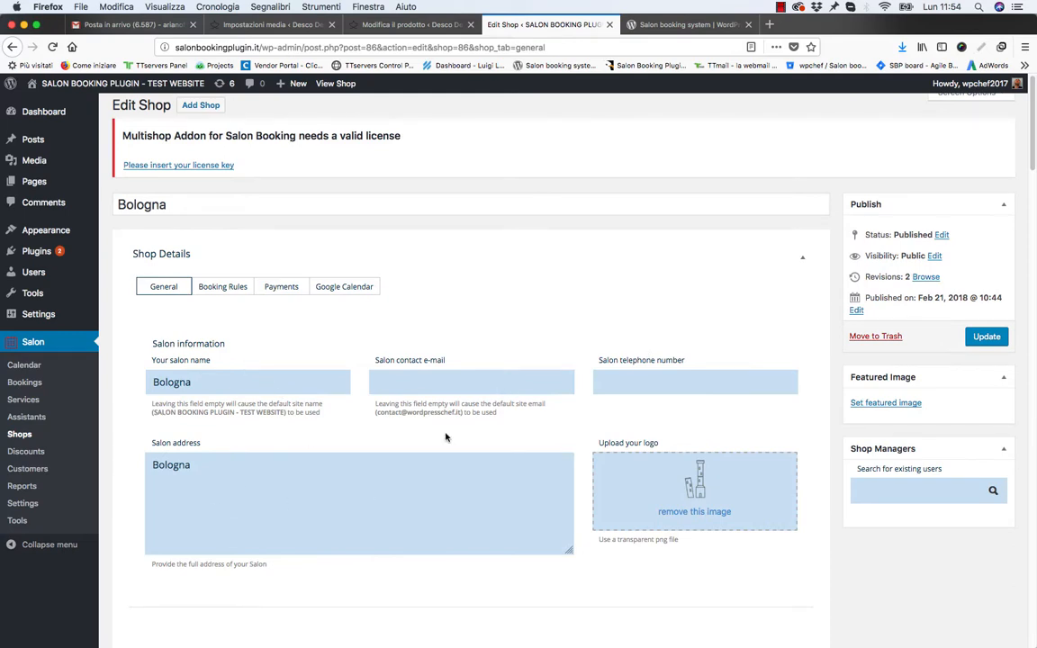
scroll(447, 433, down, 15)
scroll(444, 438, up, 2)
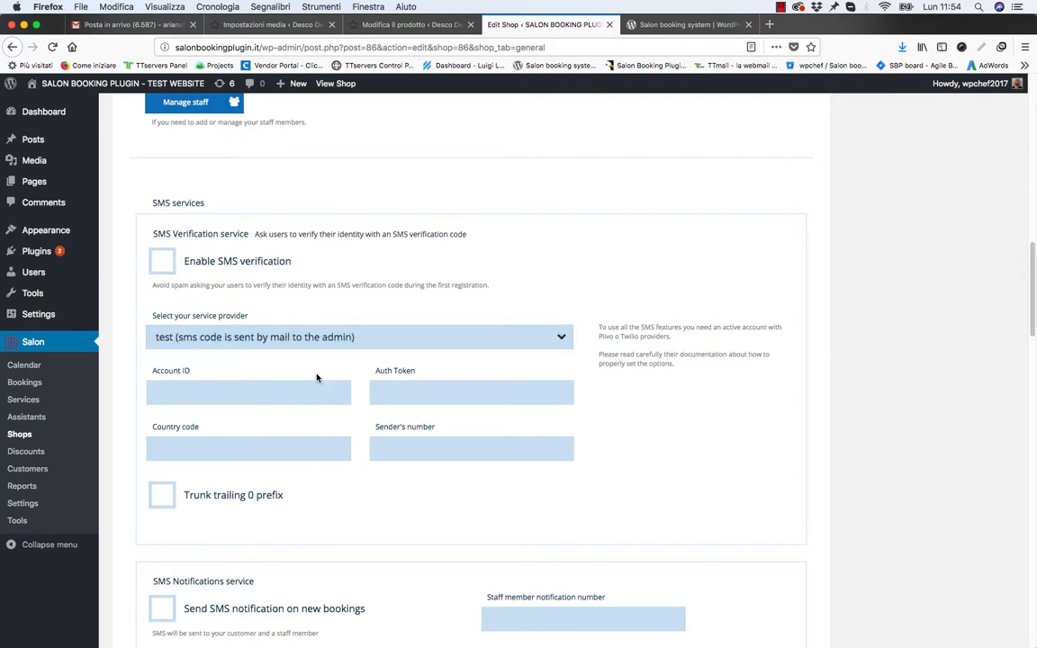
scroll(310, 387, up, 1)
scroll(308, 385, up, 6)
scroll(309, 385, down, 8)
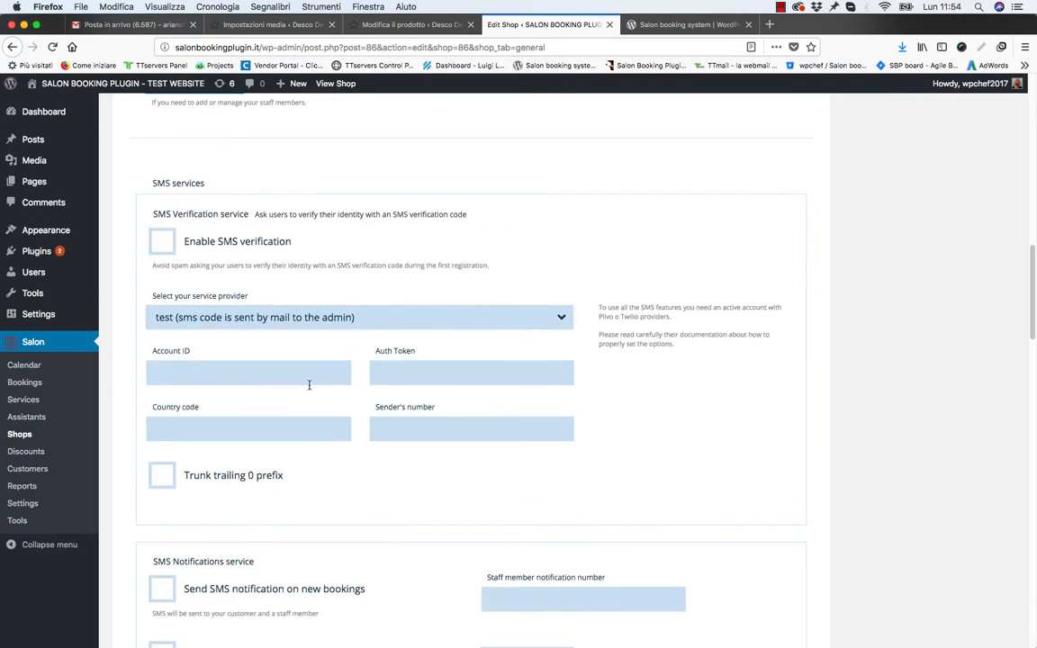
scroll(299, 419, up, 10)
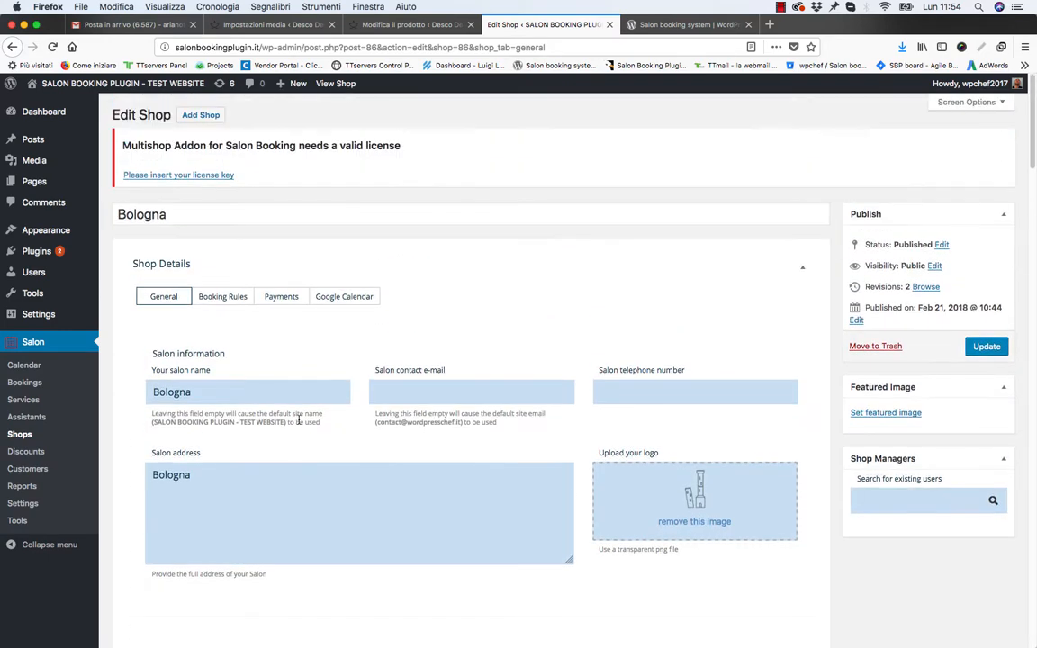
Go back over the Bologna shop's Booking Rules, including the reservation offset, online booking timing, holidays and manual confirmation.
click(230, 296)
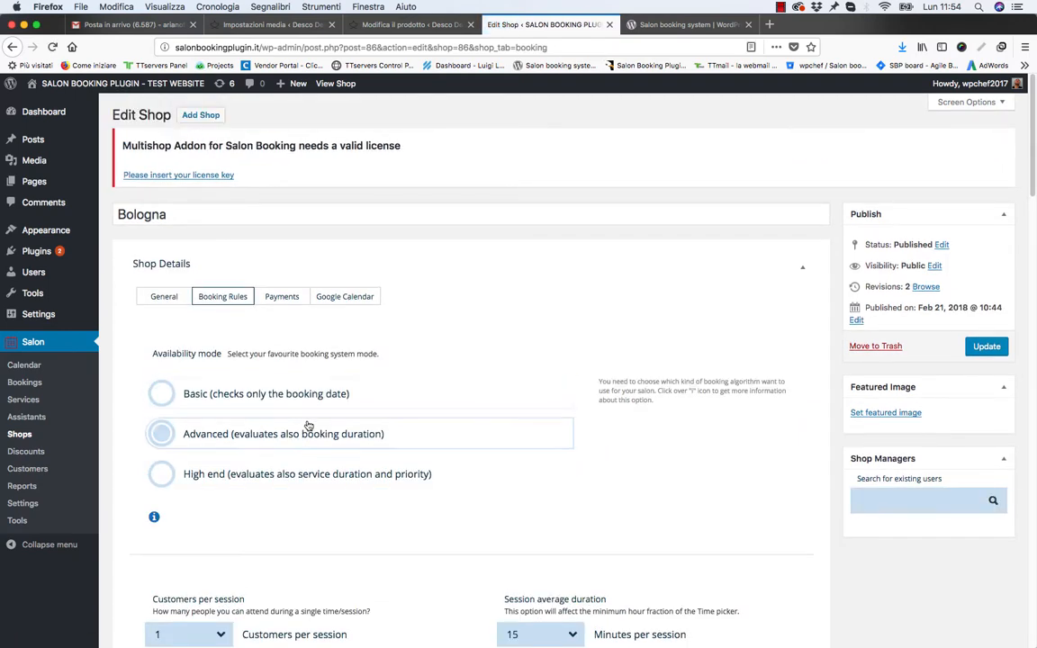
click(306, 430)
scroll(298, 429, down, 5)
scroll(298, 430, down, 15)
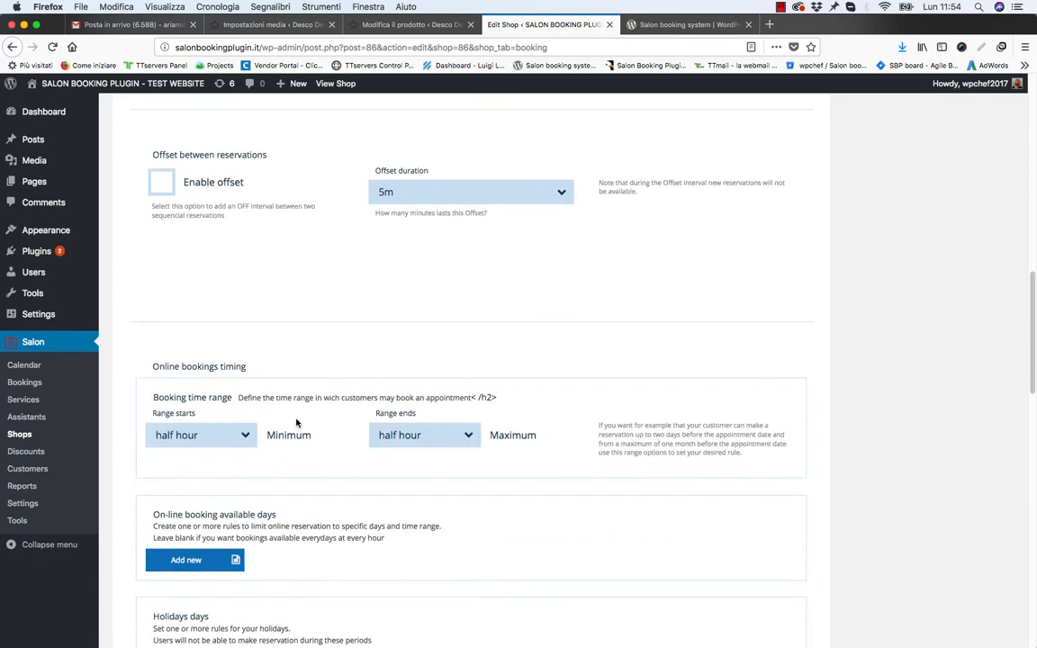
scroll(296, 424, down, 5)
scroll(296, 423, up, 15)
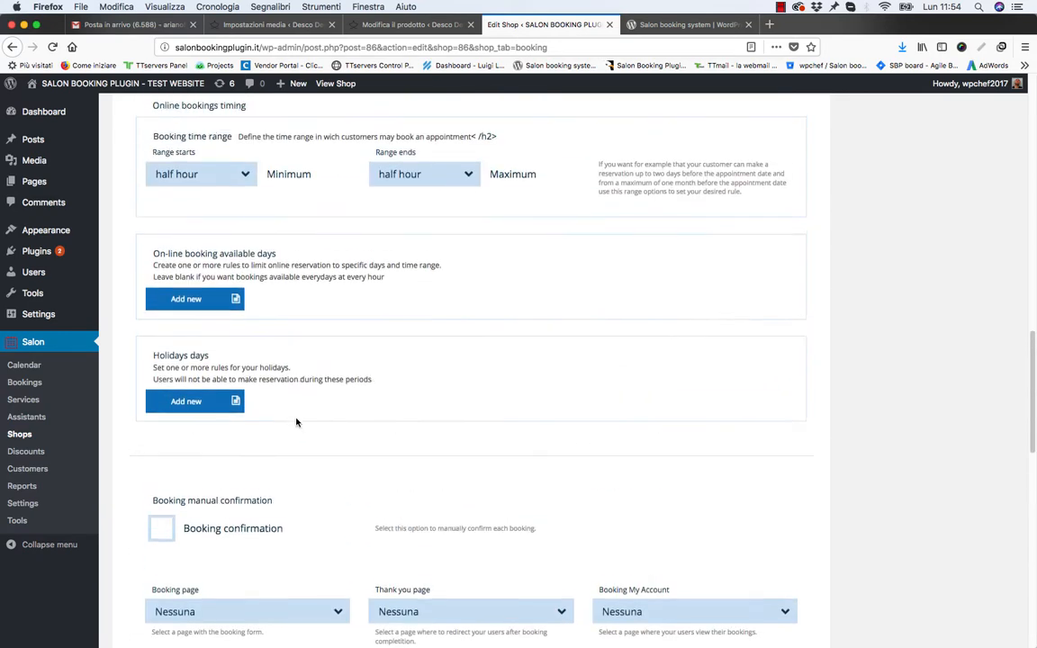
scroll(296, 423, up, 10)
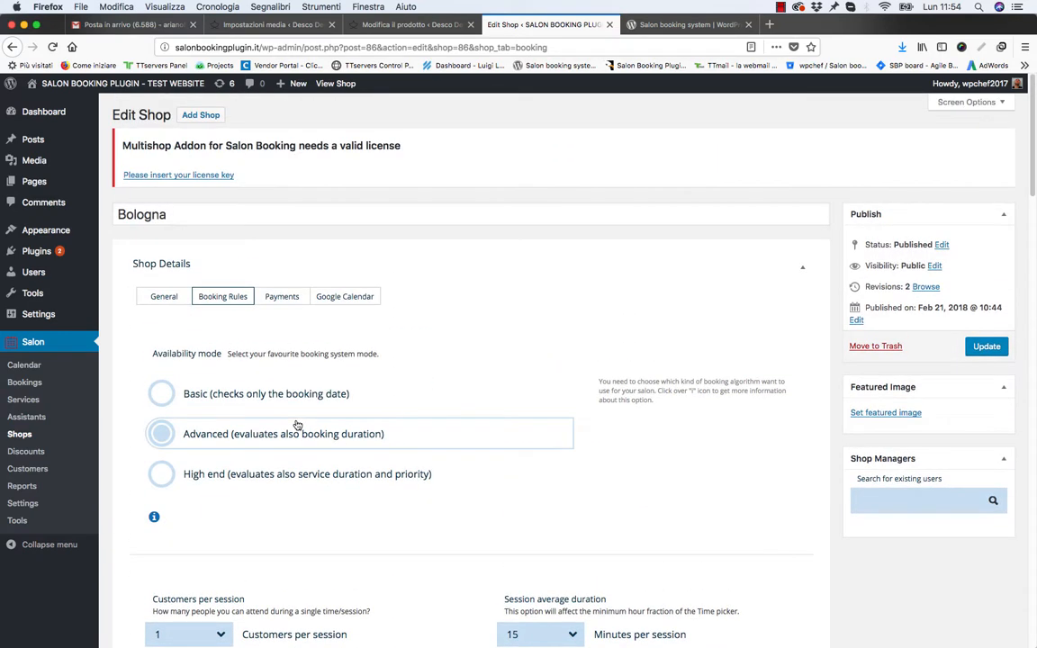
Review the Bologna shop's payment settings, including the PayPal and Stripe methods and the PayPal account options.
click(280, 300)
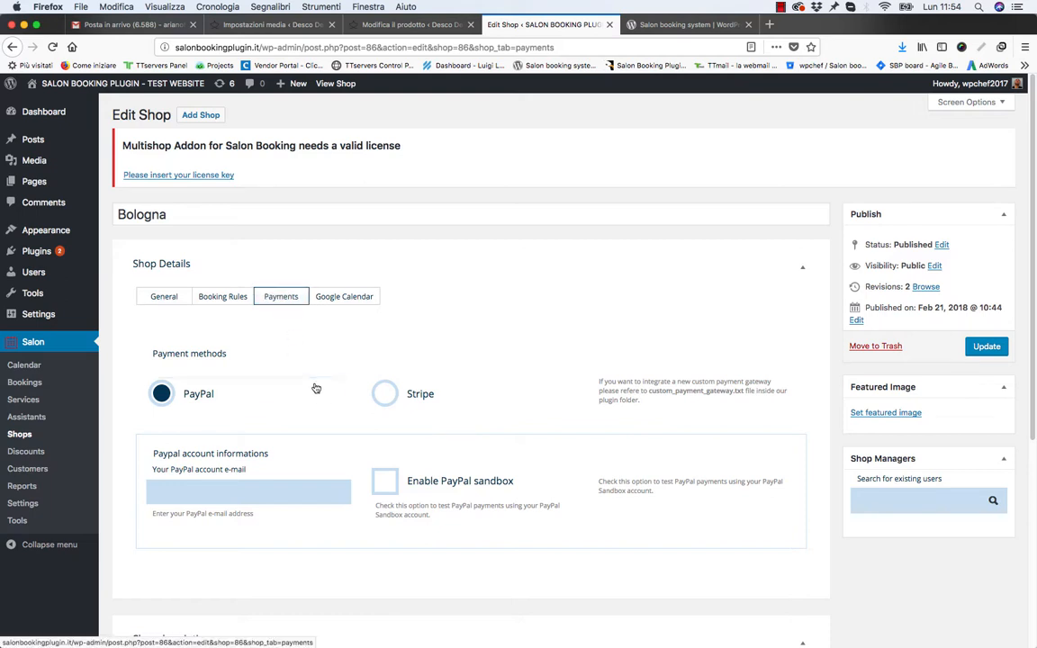
scroll(312, 402, down, 5)
scroll(313, 403, up, 4)
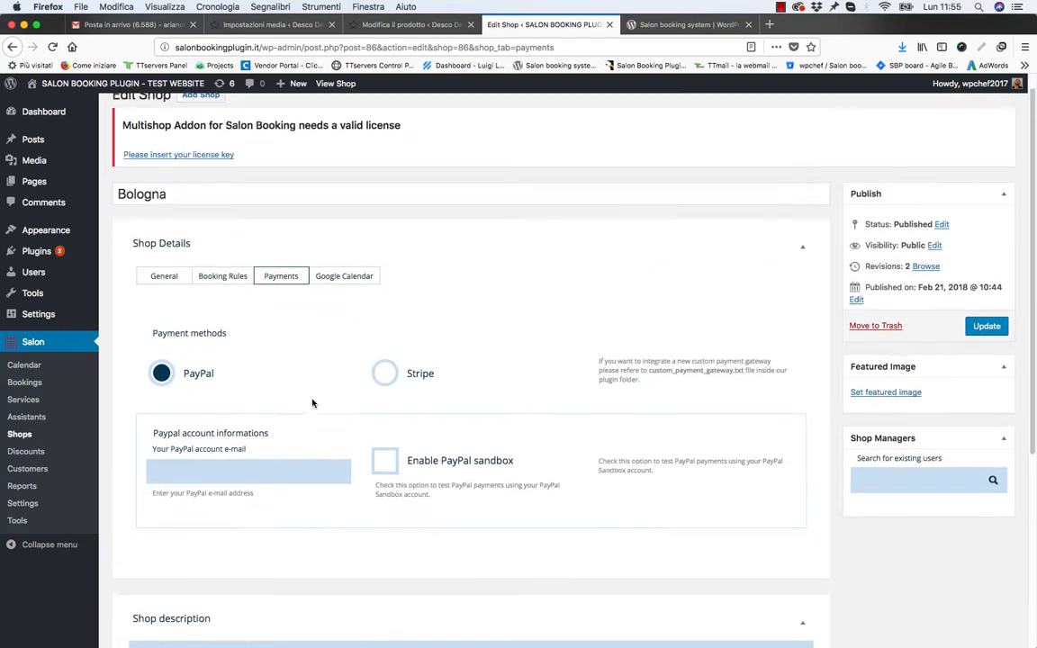
scroll(312, 404, up, 1)
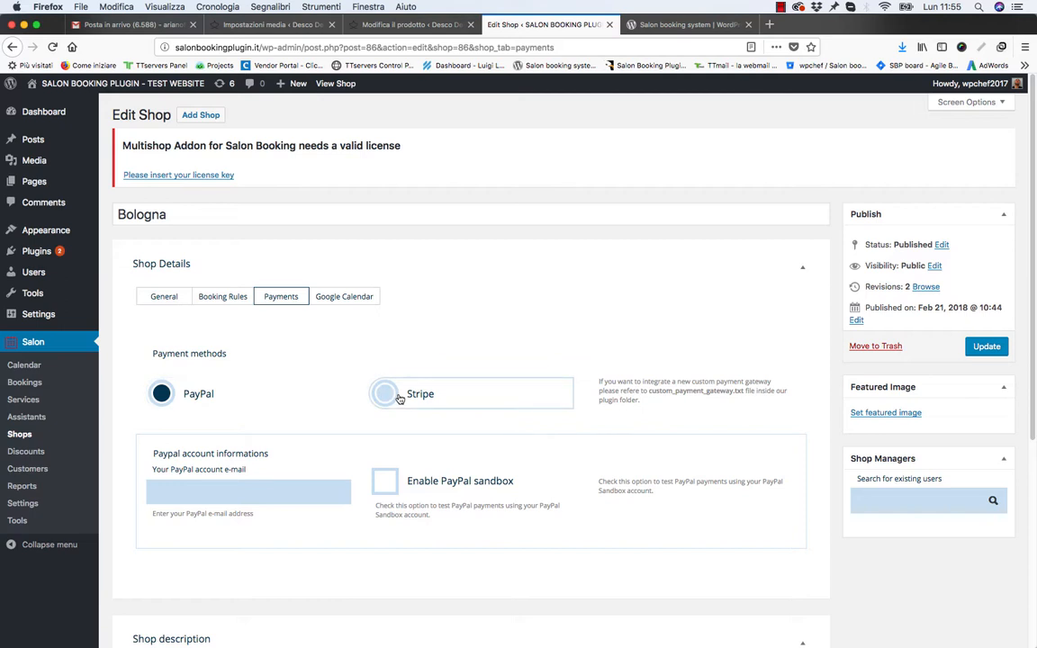
Examine the Bologna shop's Google Calendar synchronization settings and return to the list of shops.
click(356, 298)
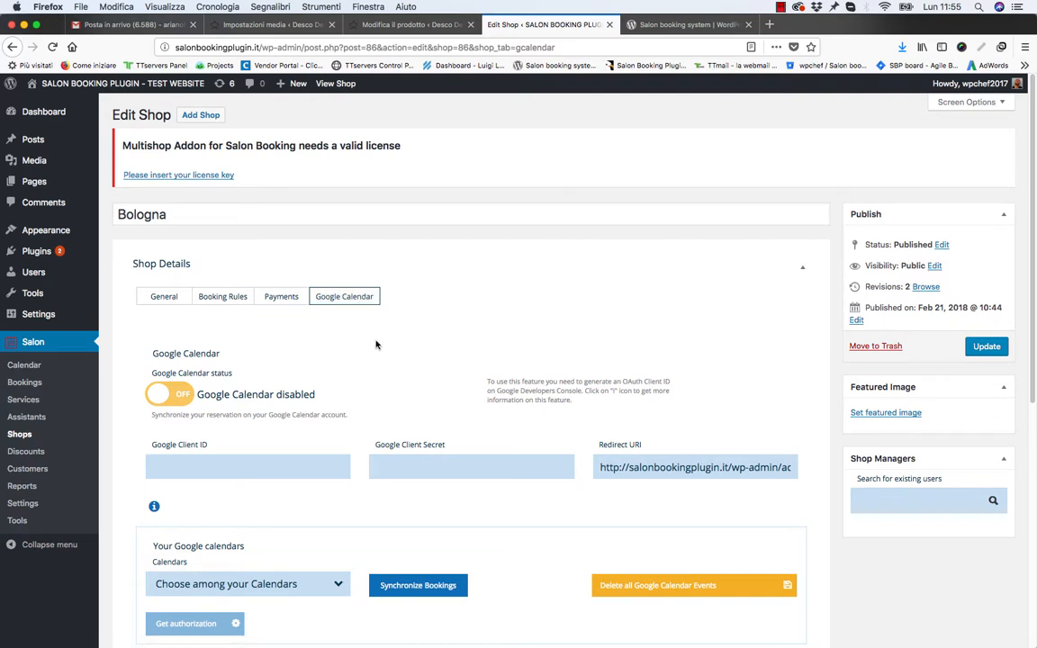
scroll(375, 346, down, 4)
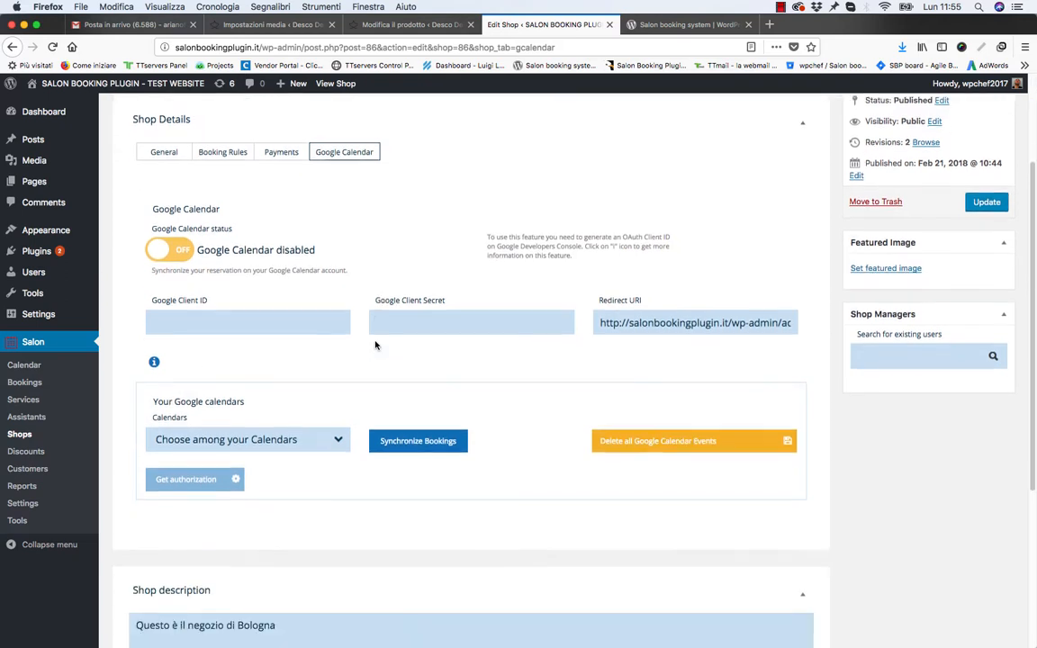
scroll(375, 346, up, 4)
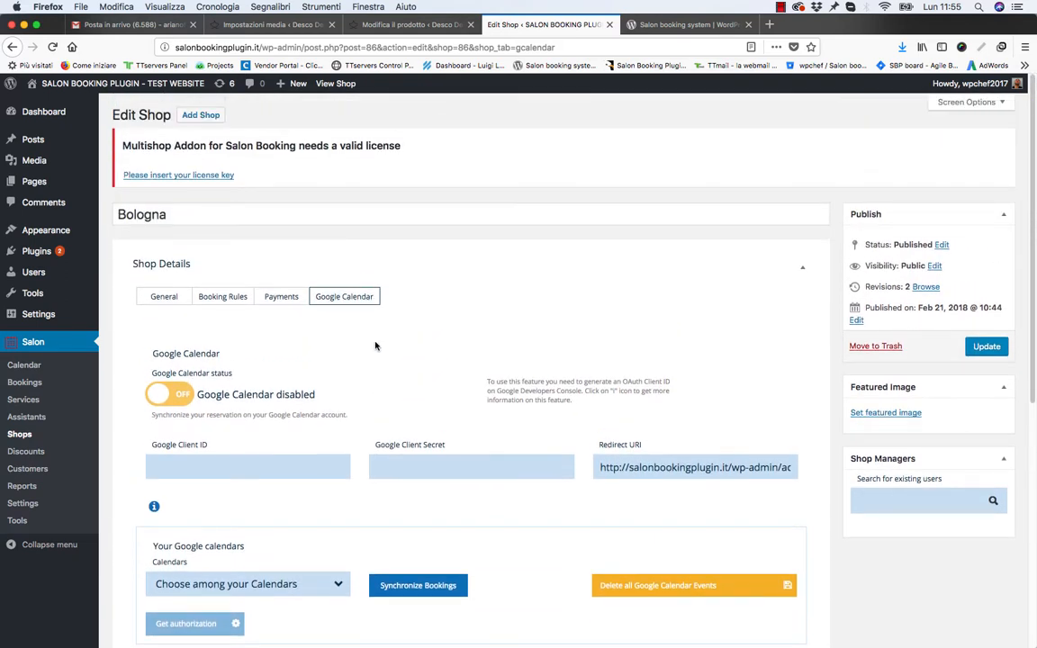
scroll(375, 346, down, 1)
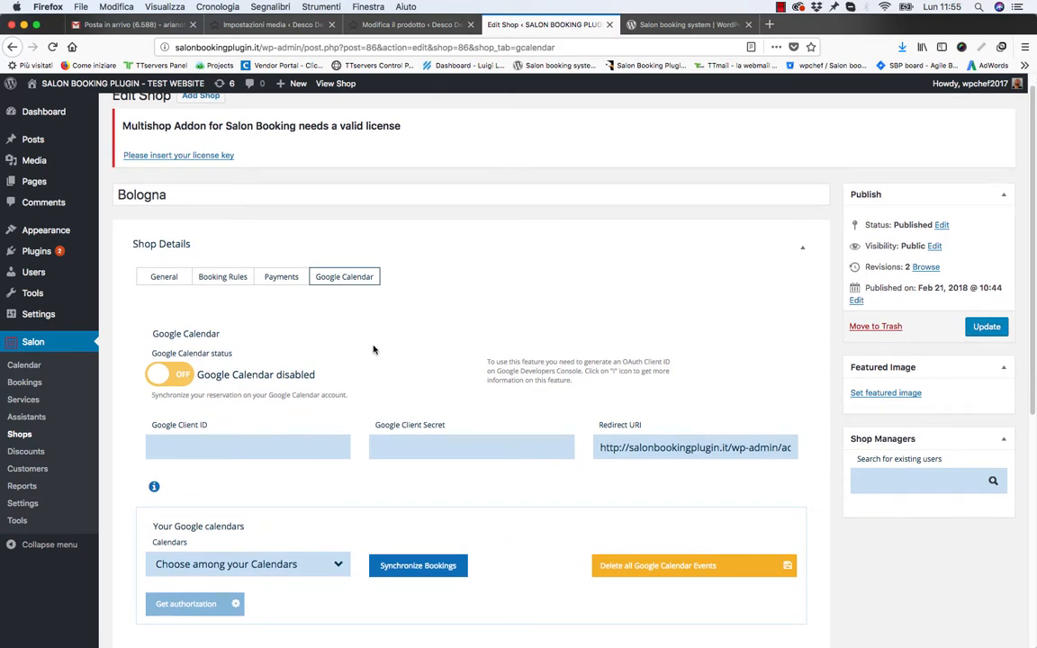
scroll(372, 351, down, 4)
scroll(370, 353, up, 4)
click(164, 277)
click(20, 434)
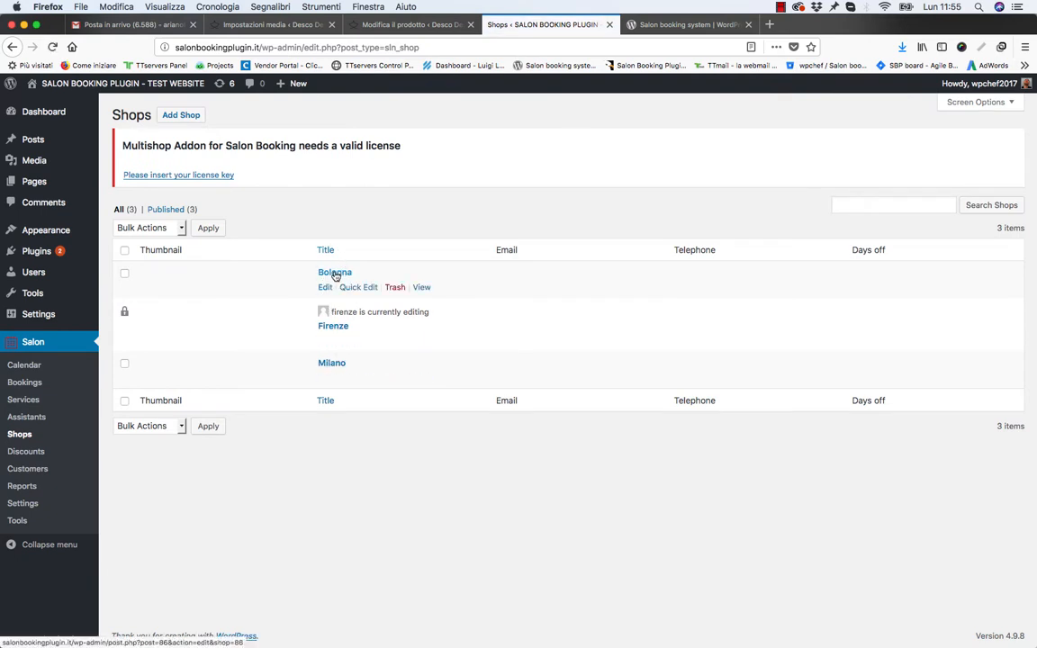
Reopen the Bologna shop and examine its Shop Managers section, including the search for existing users.
click(334, 273)
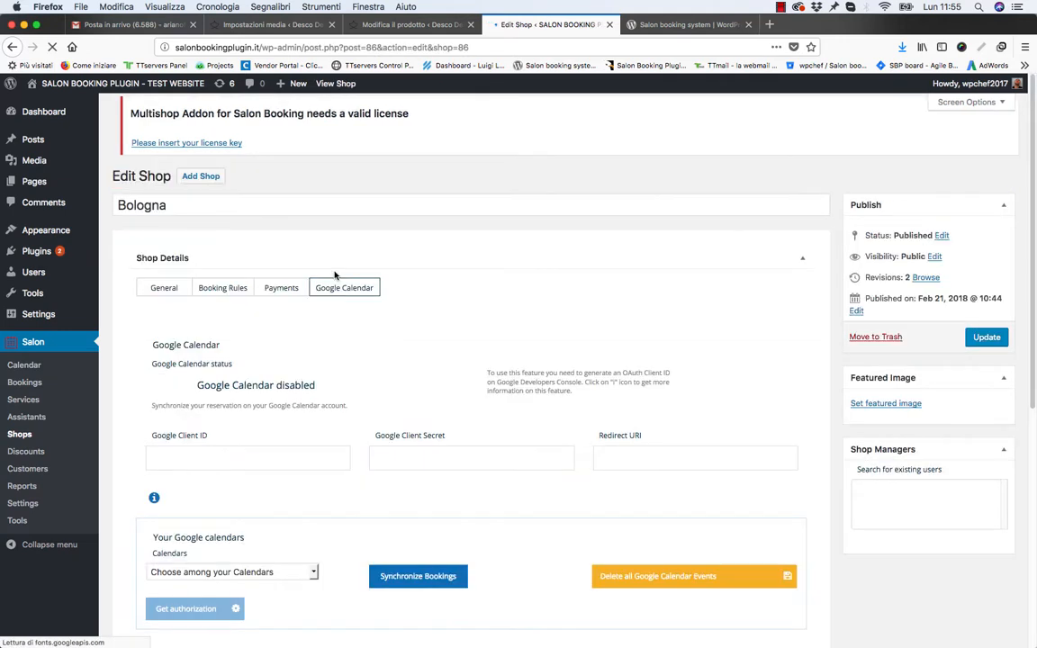
scroll(411, 340, down, 3)
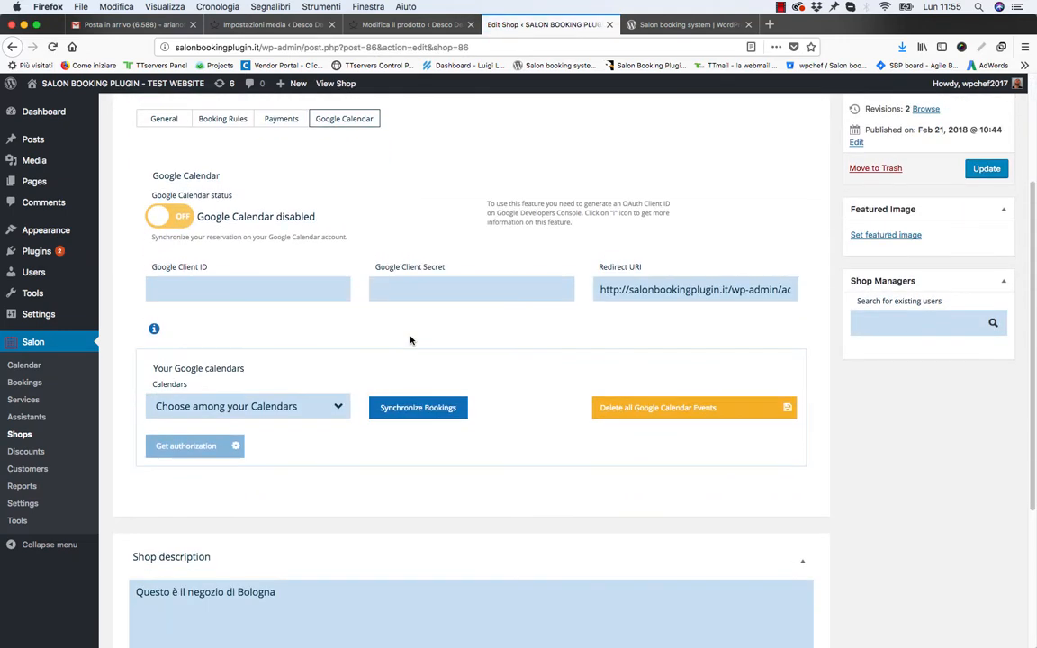
click(900, 323)
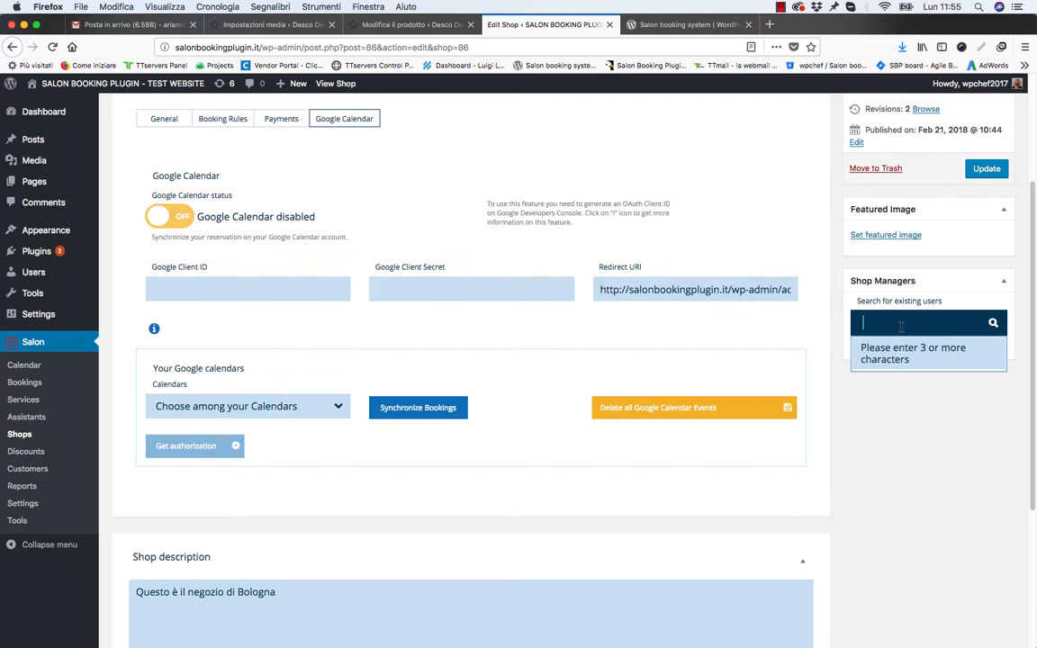
click(911, 414)
click(905, 321)
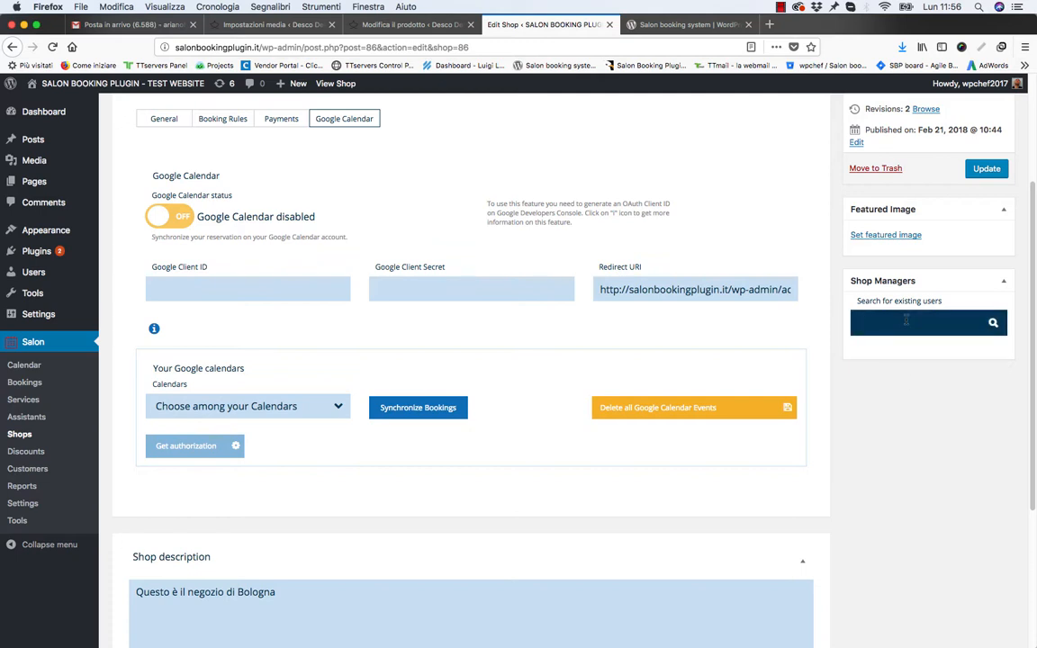
scroll(512, 268, up, 3)
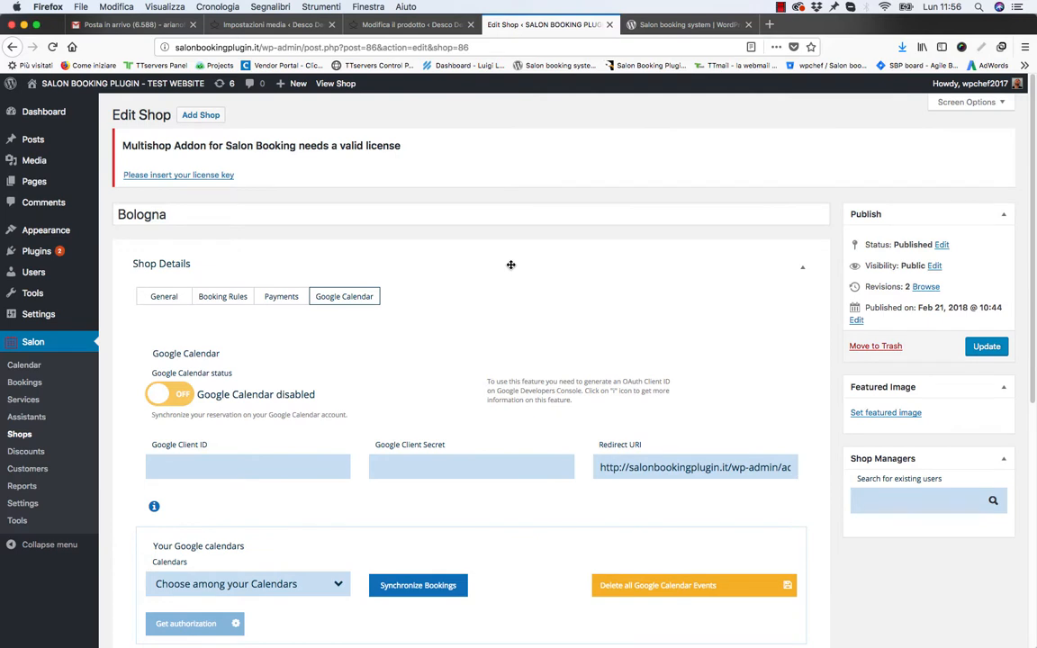
Open the firenze account from the site's user list and check which role is assigned to it.
click(33, 274)
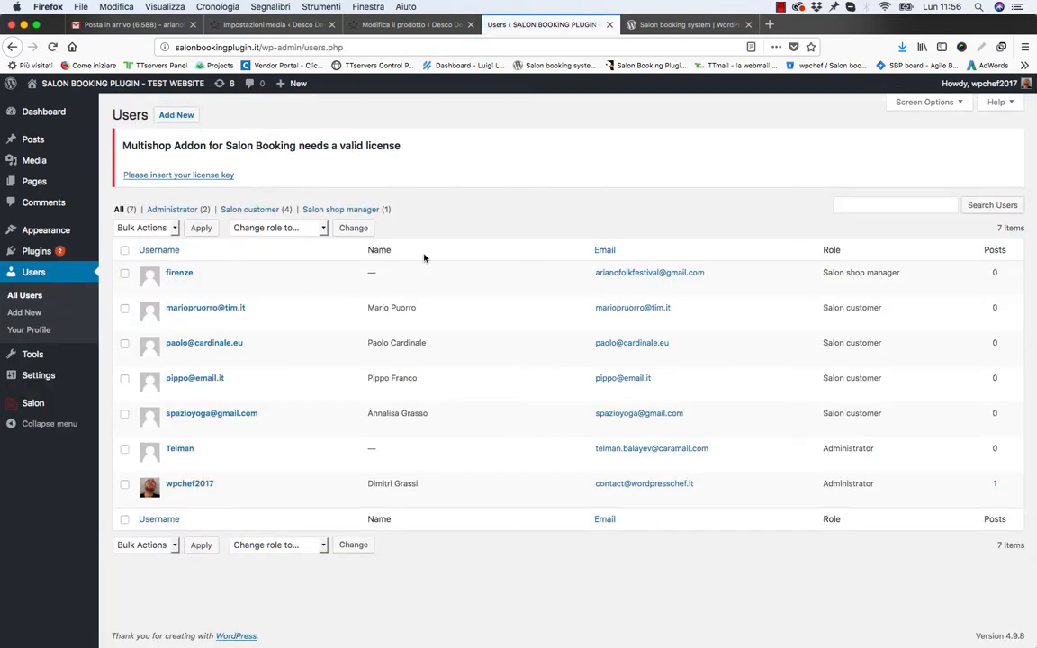
click(179, 275)
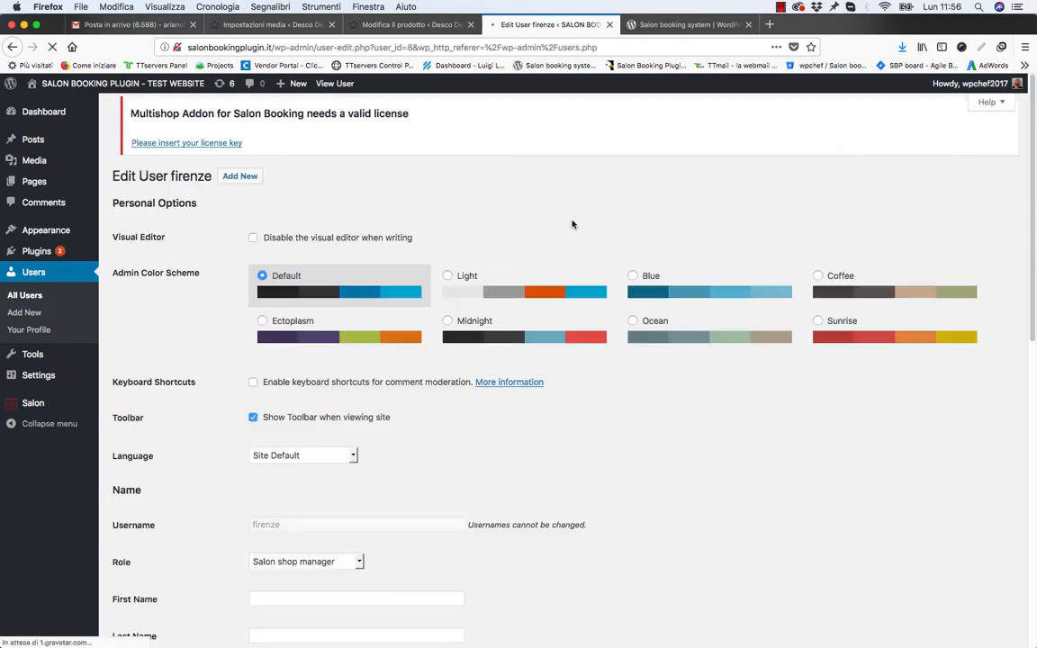
scroll(473, 326, down, 5)
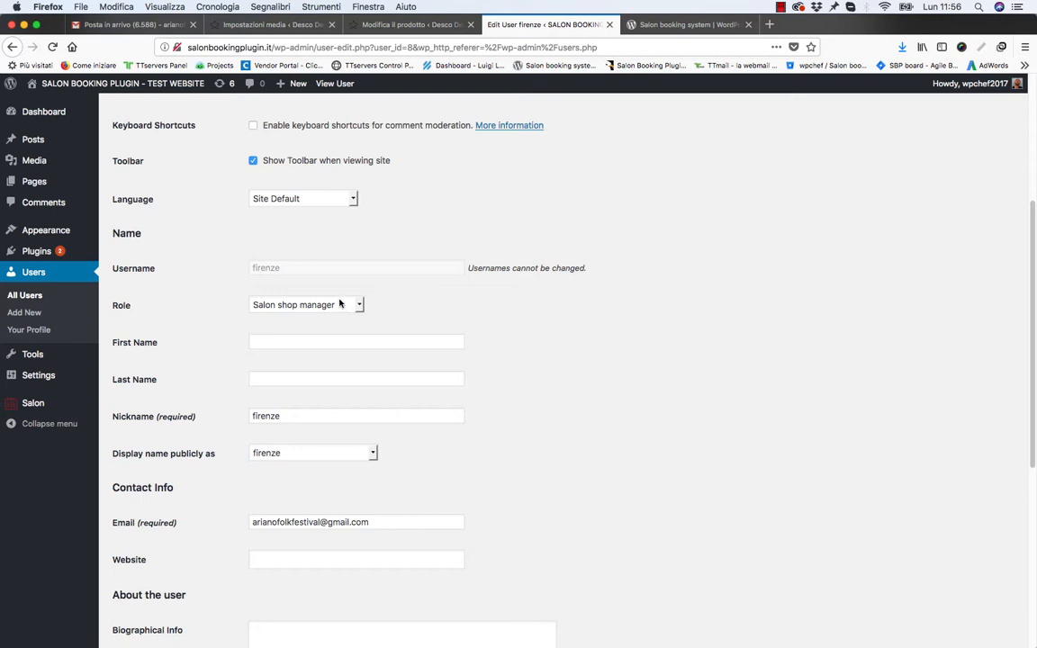
Assign the existing firenze user as shop manager of the Bologna shop and update the shop.
mouse_move(36, 404)
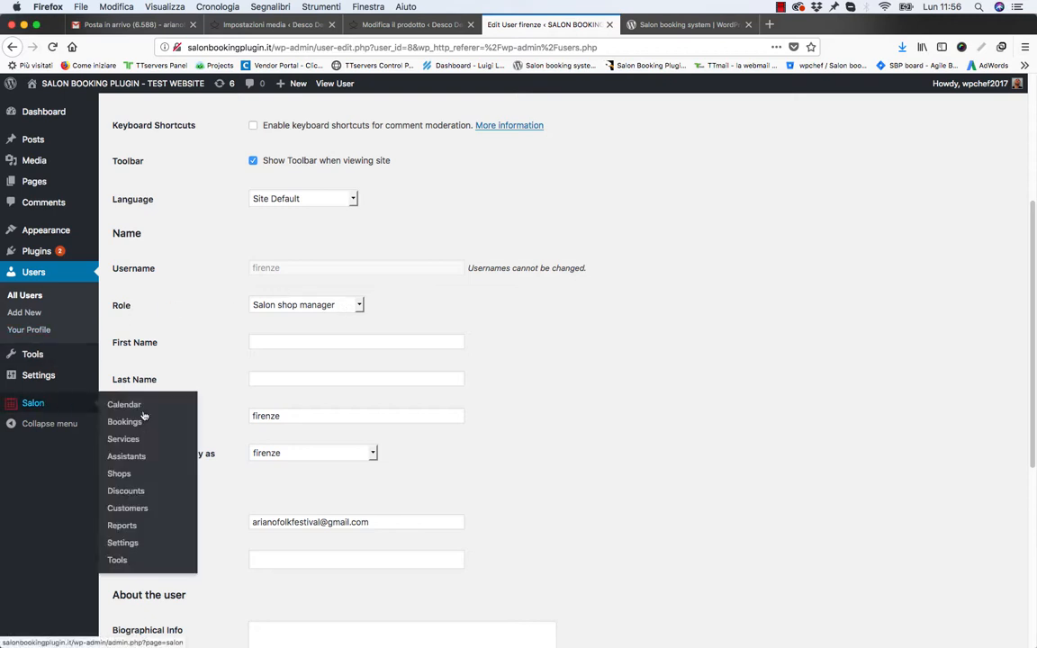
click(130, 475)
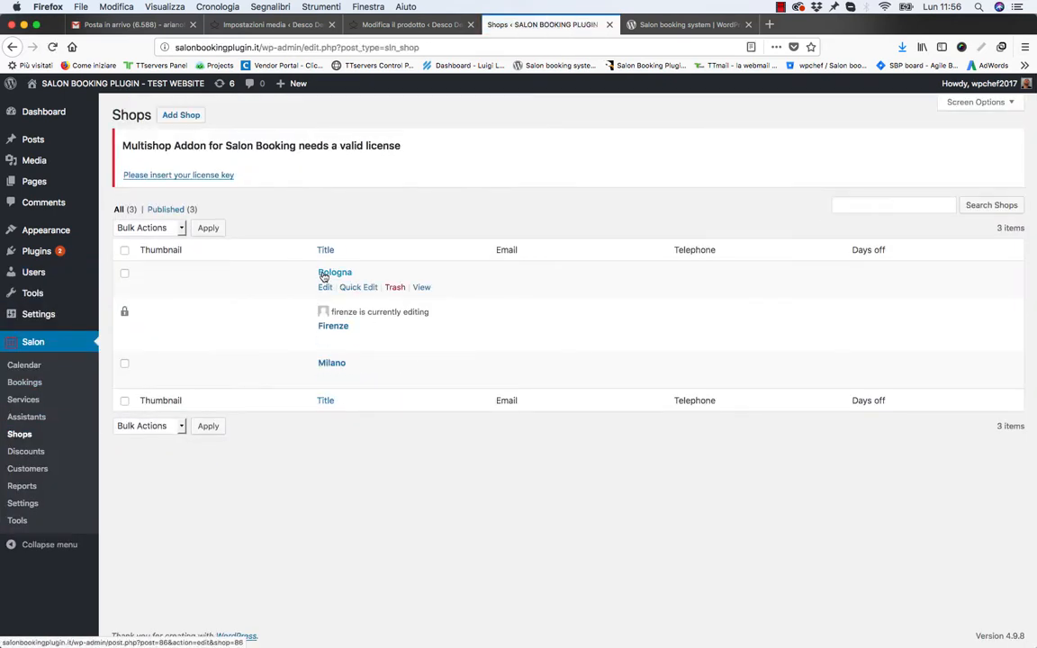
click(334, 272)
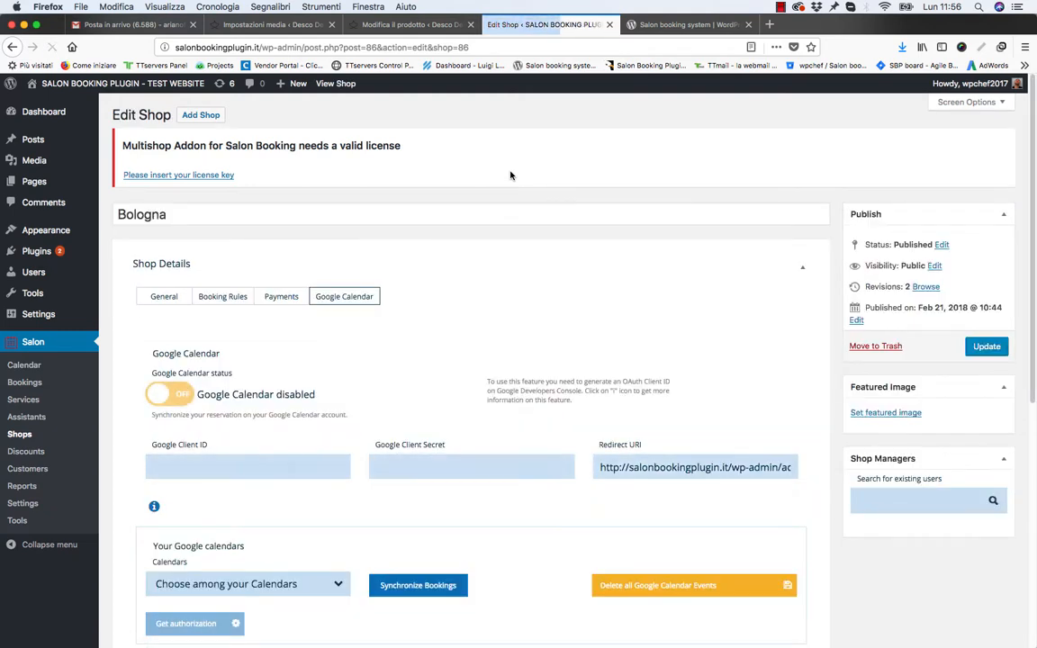
click(907, 497)
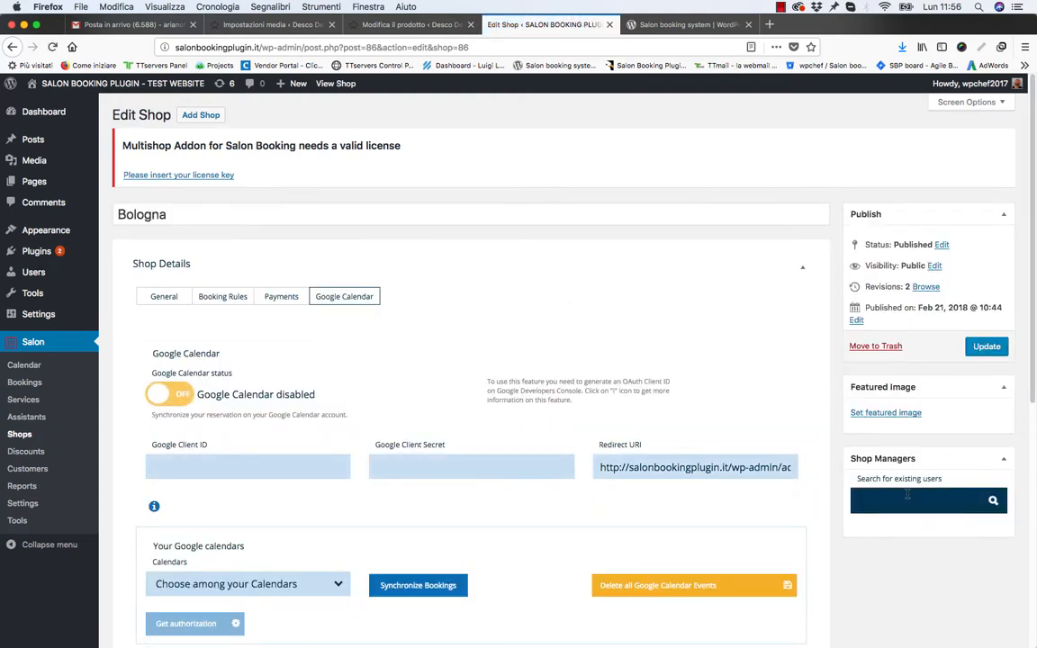
text(firenze)
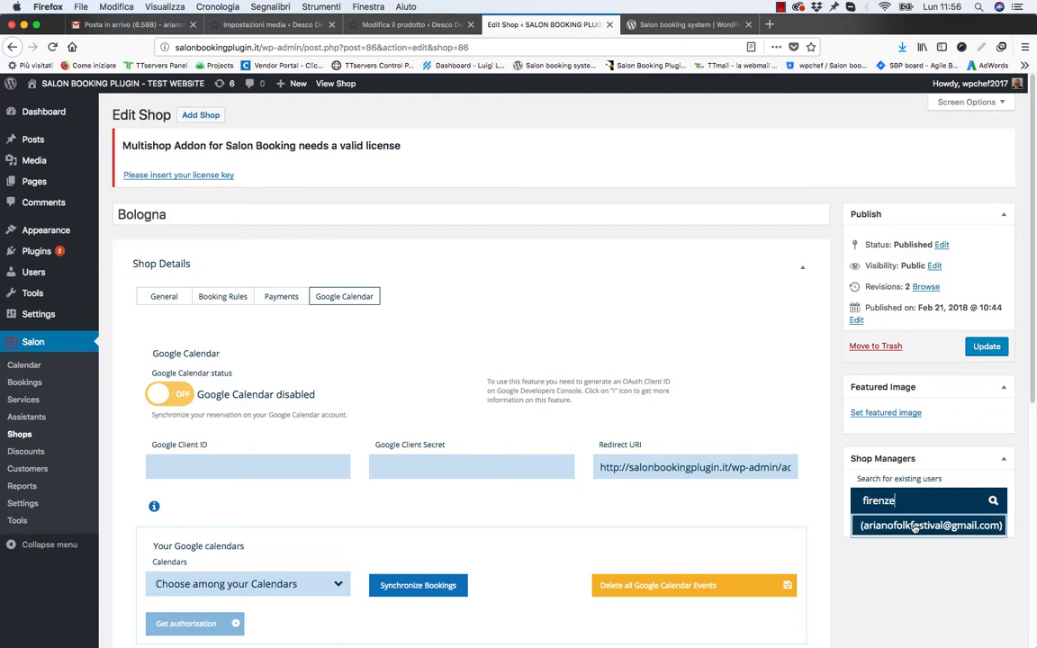
click(914, 526)
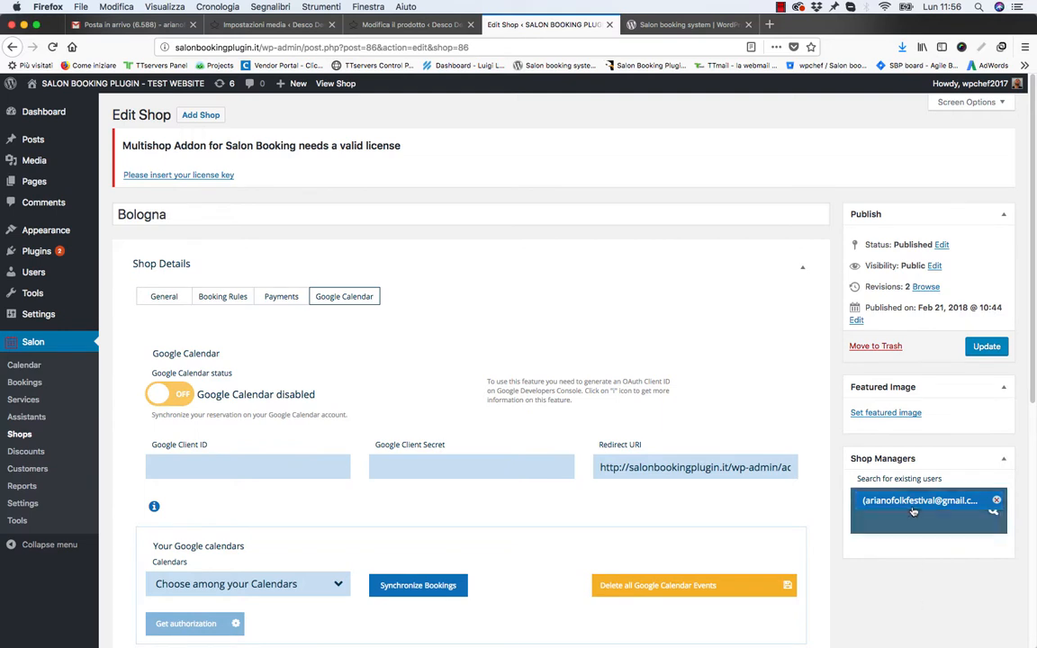
click(986, 346)
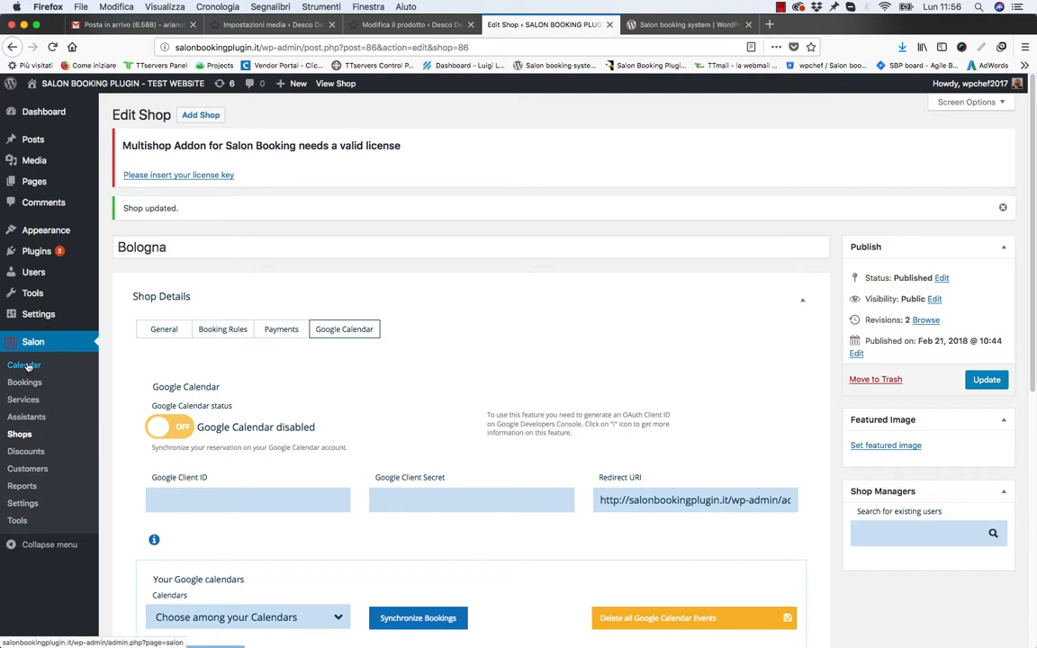
Open the Manicure service and look through its service details and the per-shop activation settings.
click(36, 399)
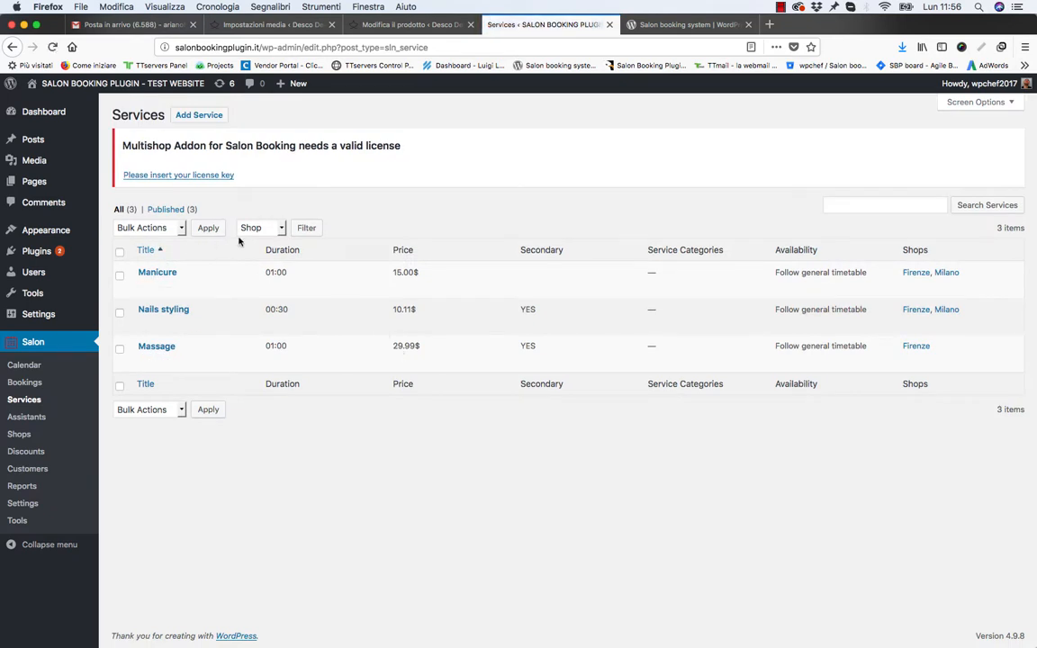
click(155, 274)
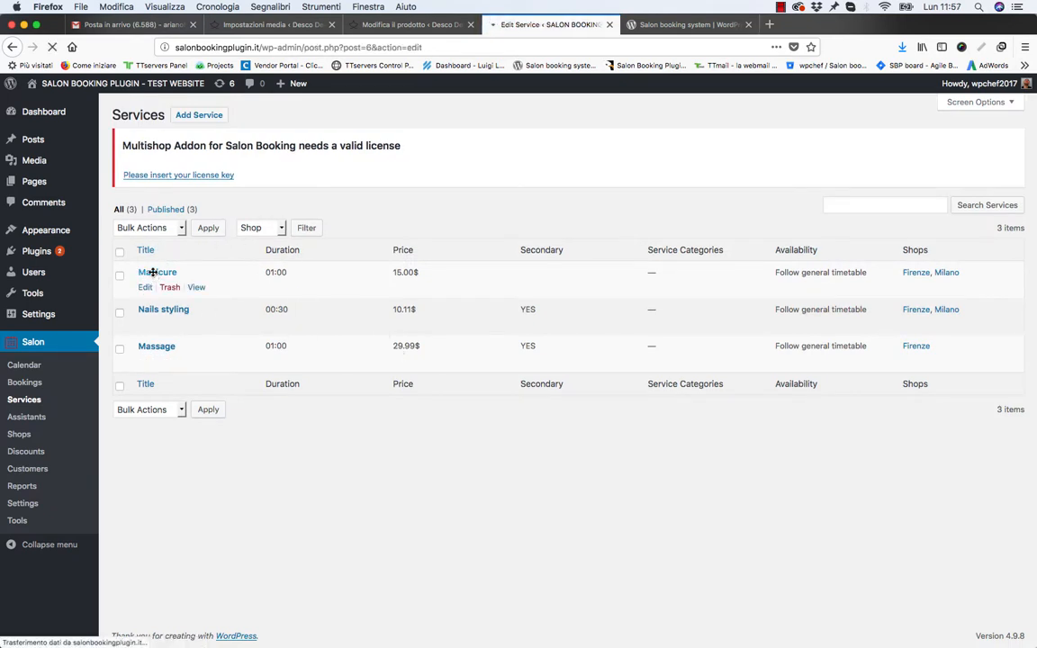
scroll(338, 260, down, 4)
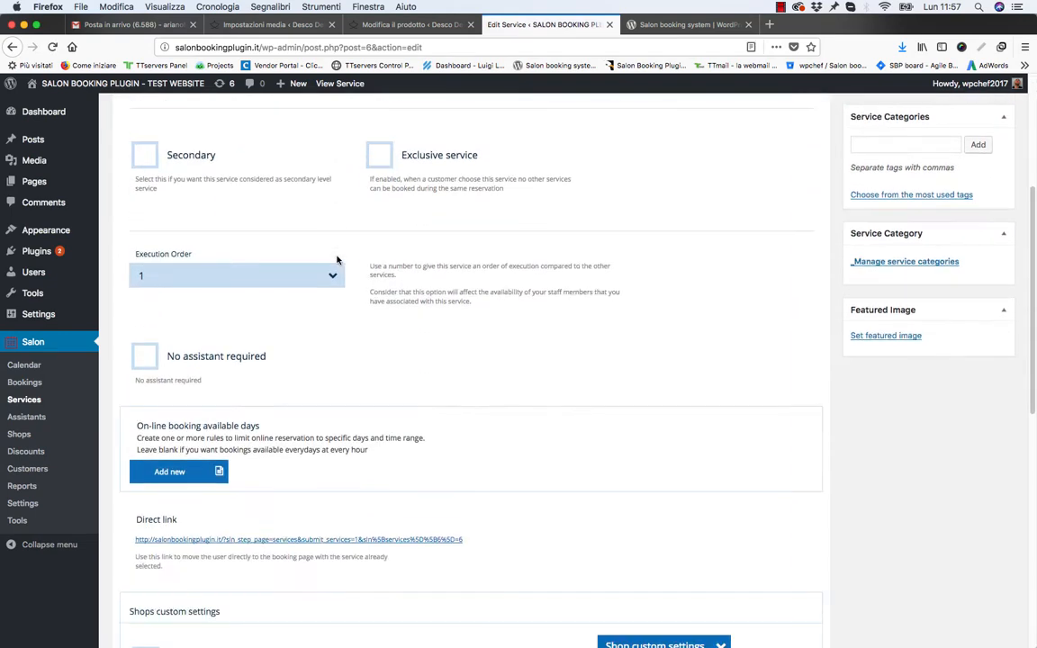
scroll(338, 260, up, 3)
scroll(243, 311, down, 3)
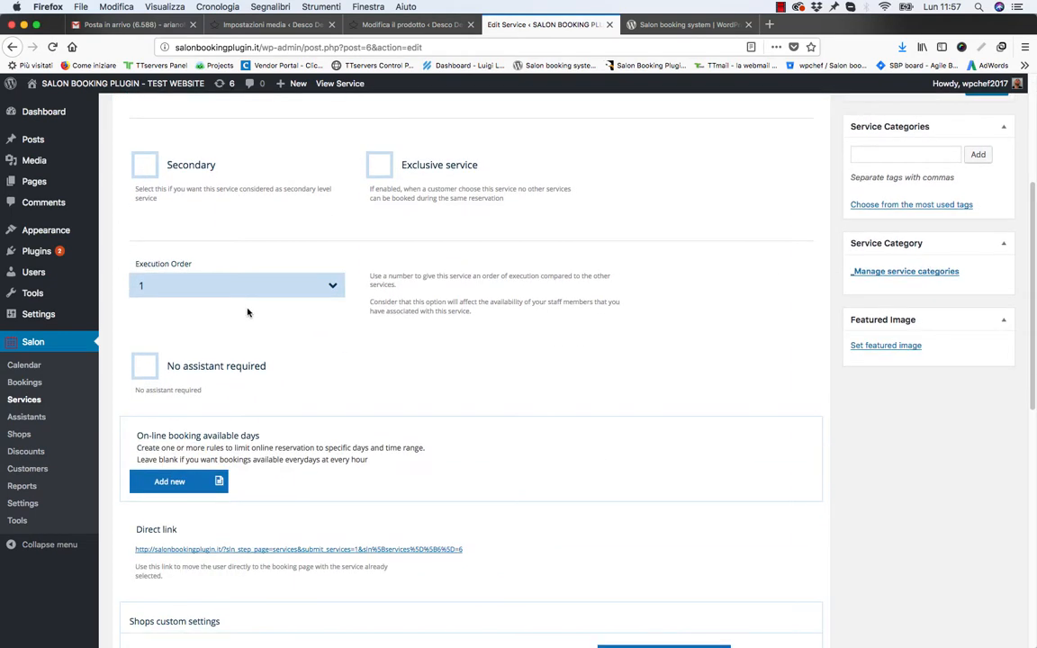
scroll(404, 240, up, 3)
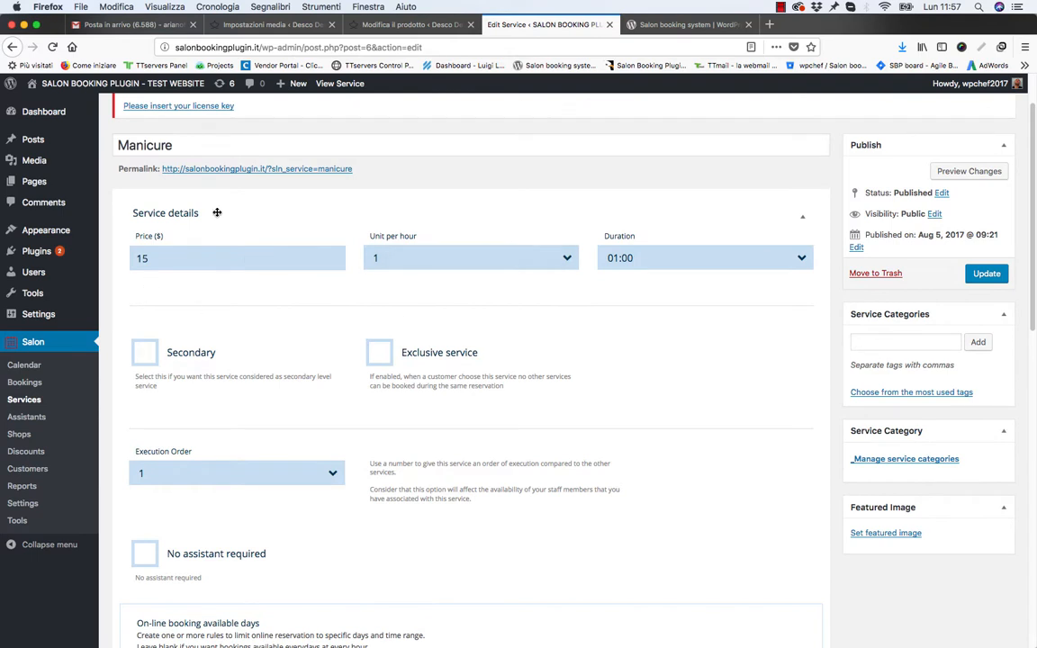
scroll(263, 336, down, 10)
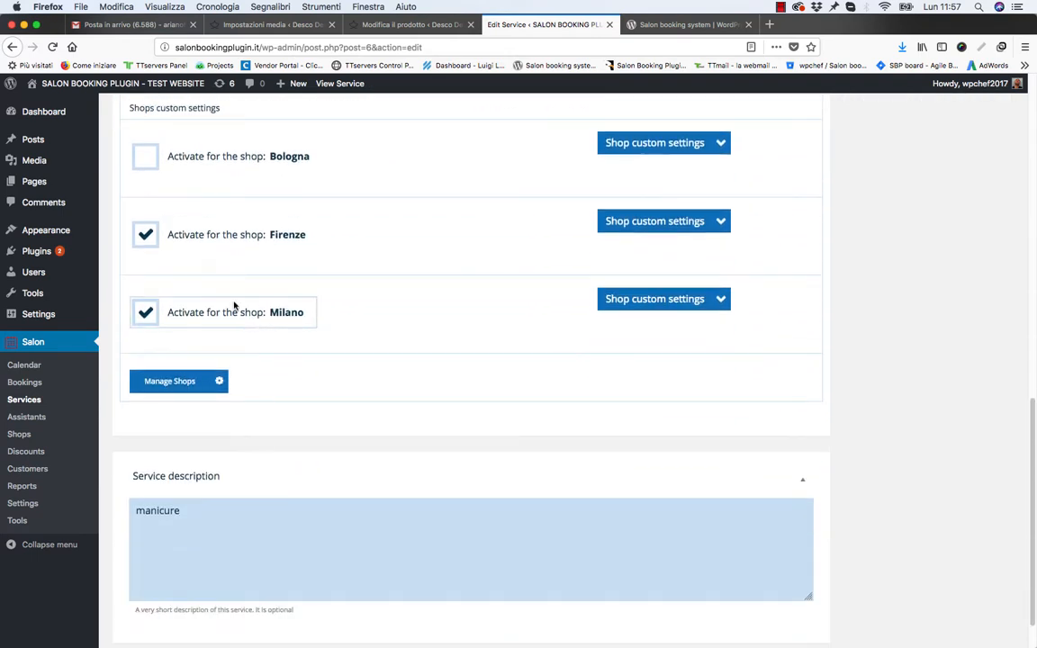
Toggle the Manicure service's activation off and back on for the Firenze and Milano shops.
scroll(237, 157, up, 3)
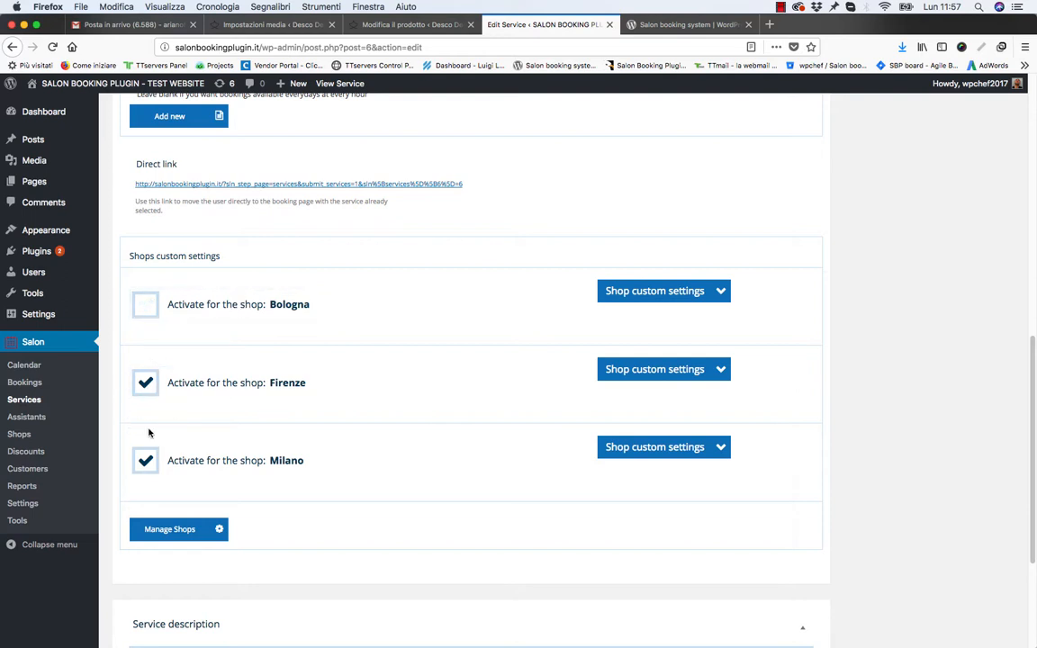
click(145, 383)
click(145, 459)
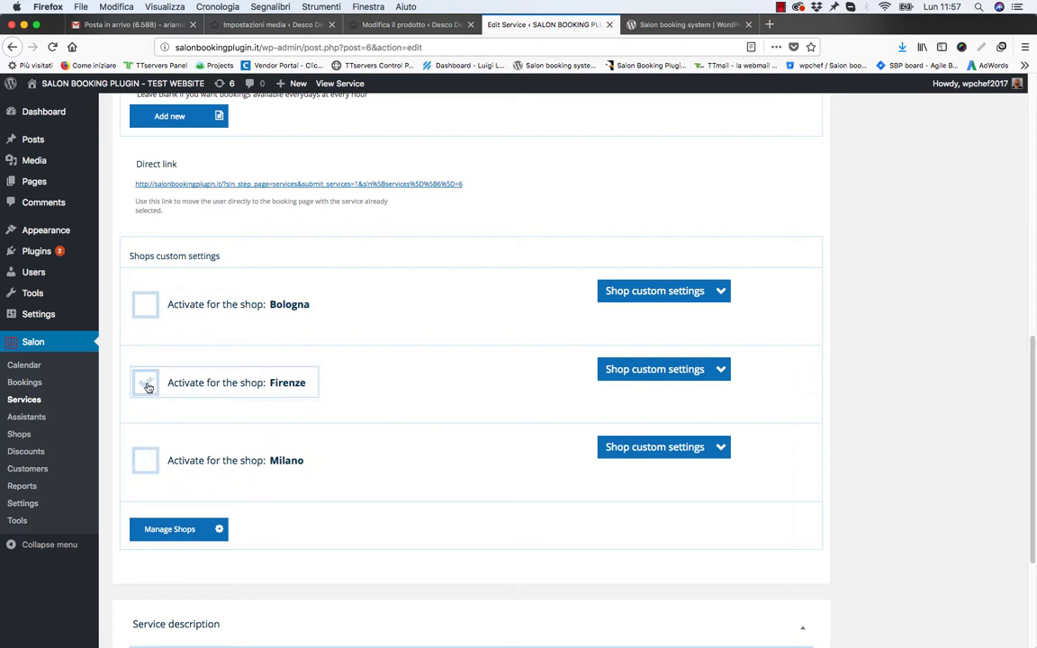
click(145, 383)
click(146, 462)
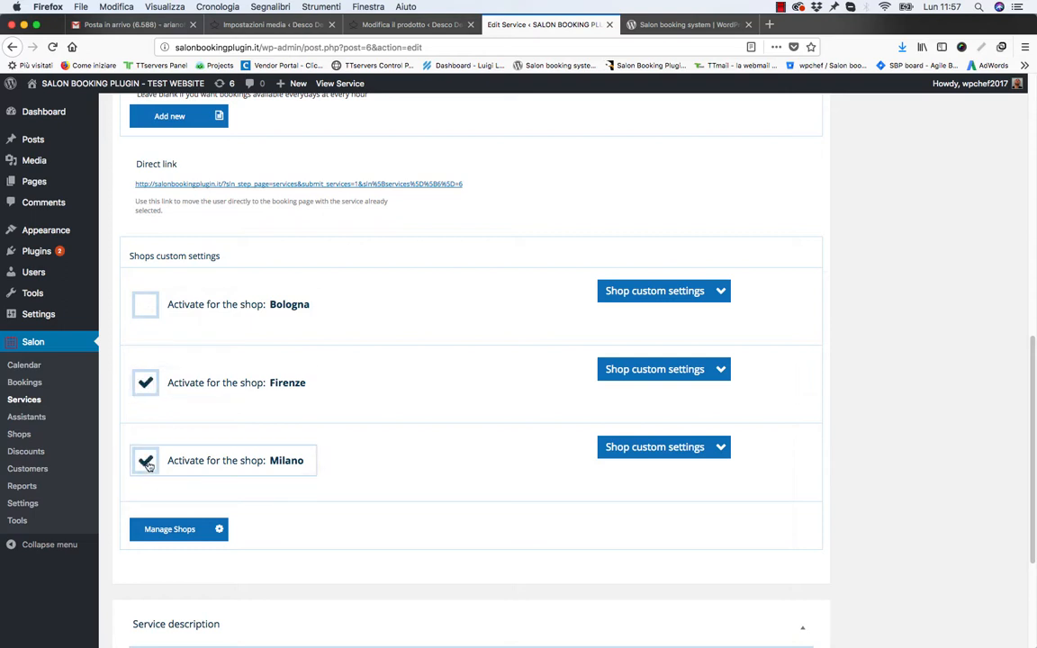
Activate the Manicure service for the Bologna shop and expand that shop's custom settings.
click(145, 304)
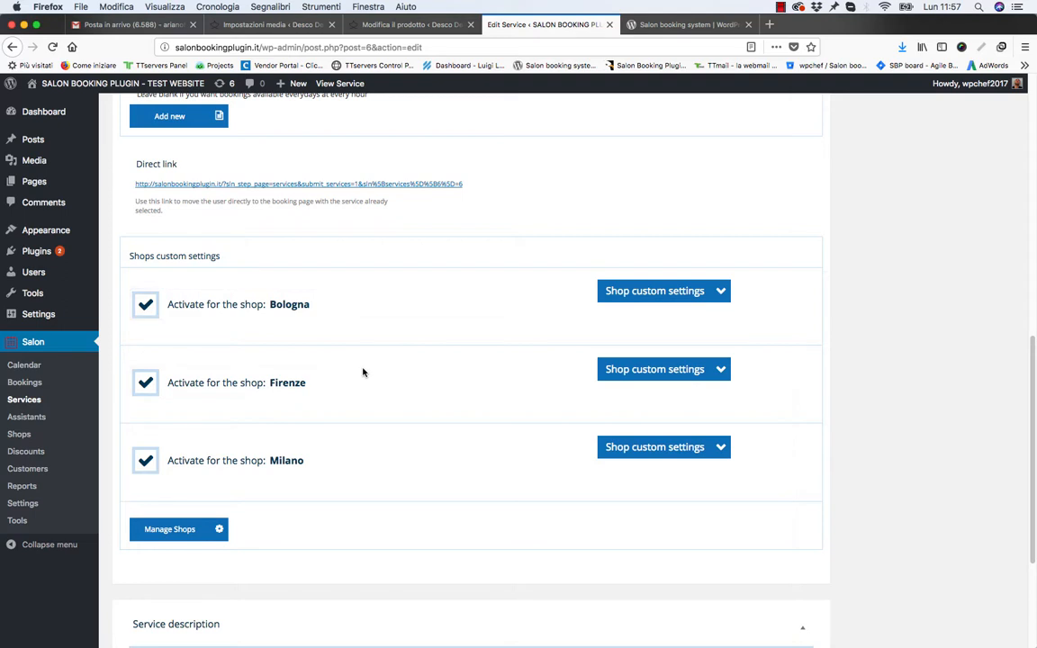
scroll(364, 370, up, 2)
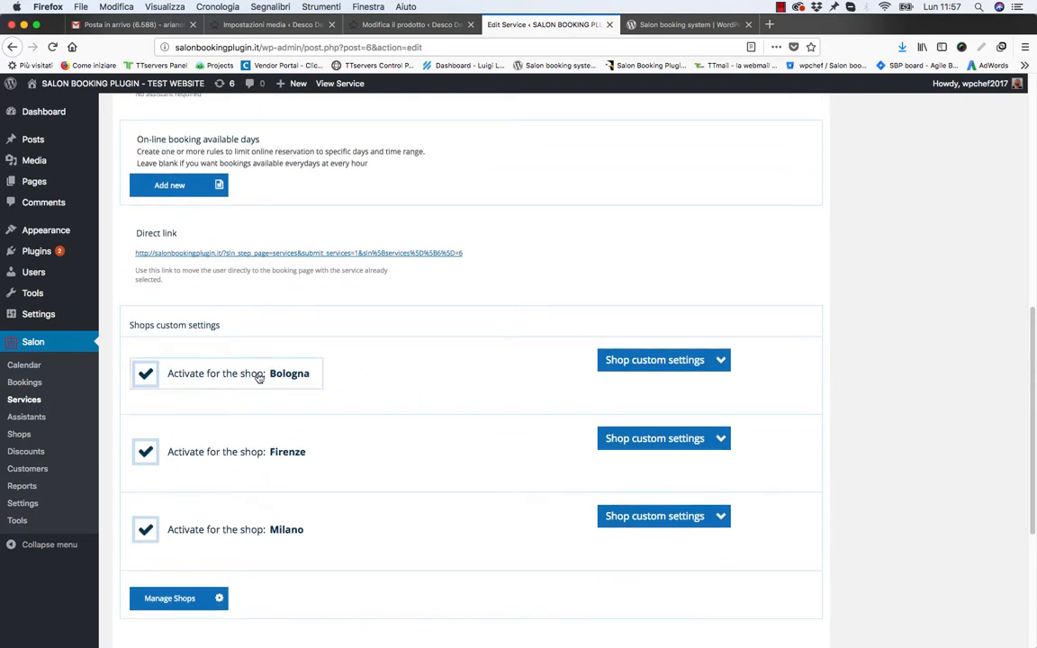
click(625, 361)
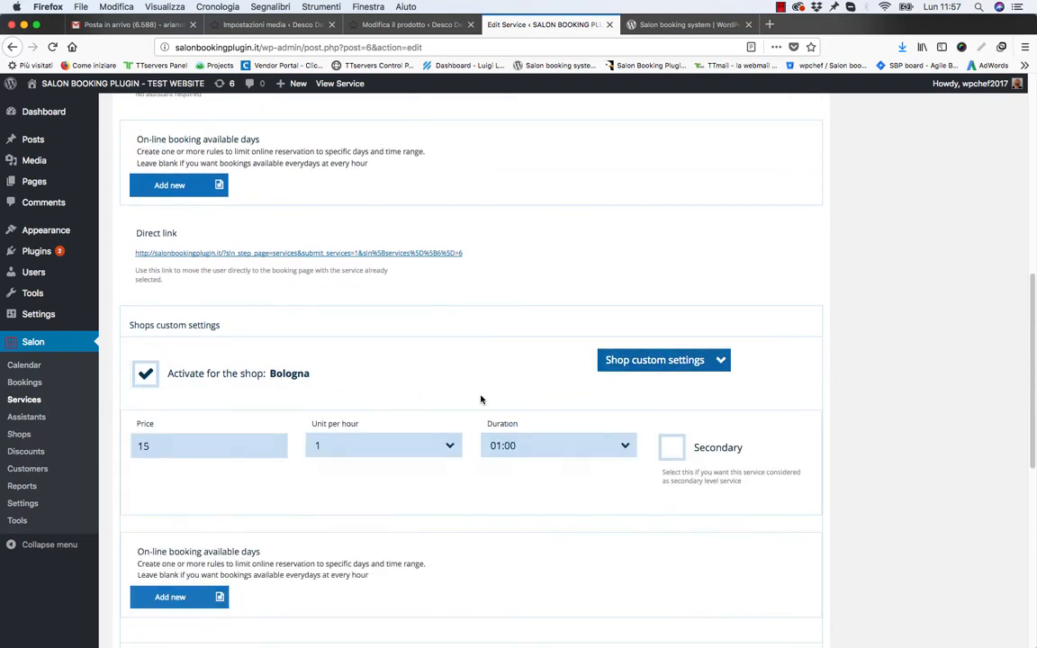
Compare the Manicure service's general details with Bologna's custom price, units per hour, duration and online booking days, and review the other shops' activation.
scroll(482, 400, down, 4)
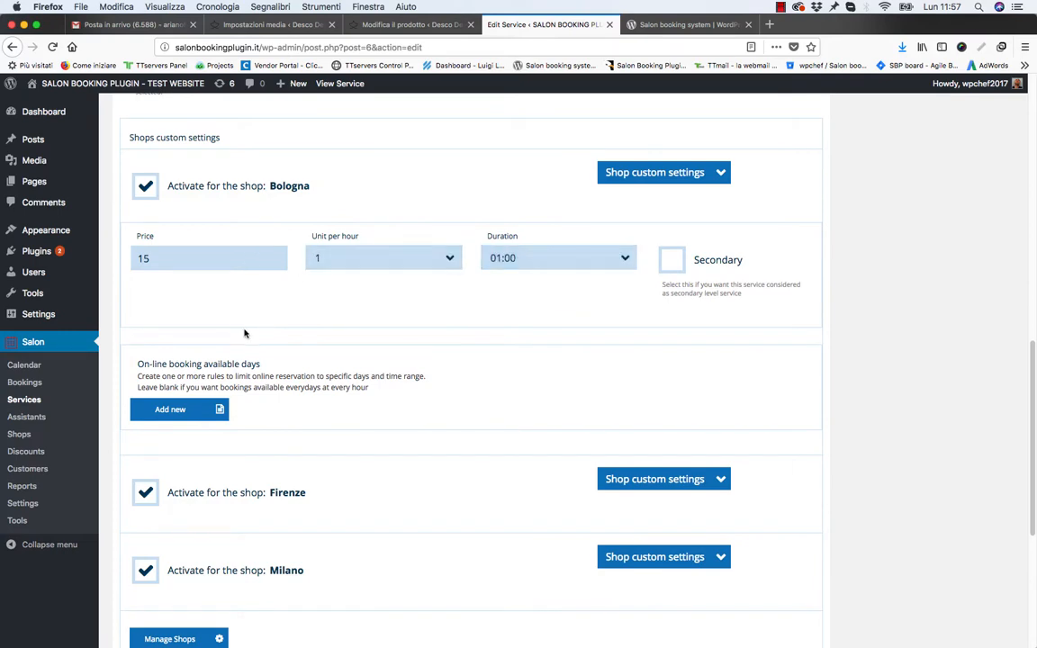
scroll(244, 333, up, 10)
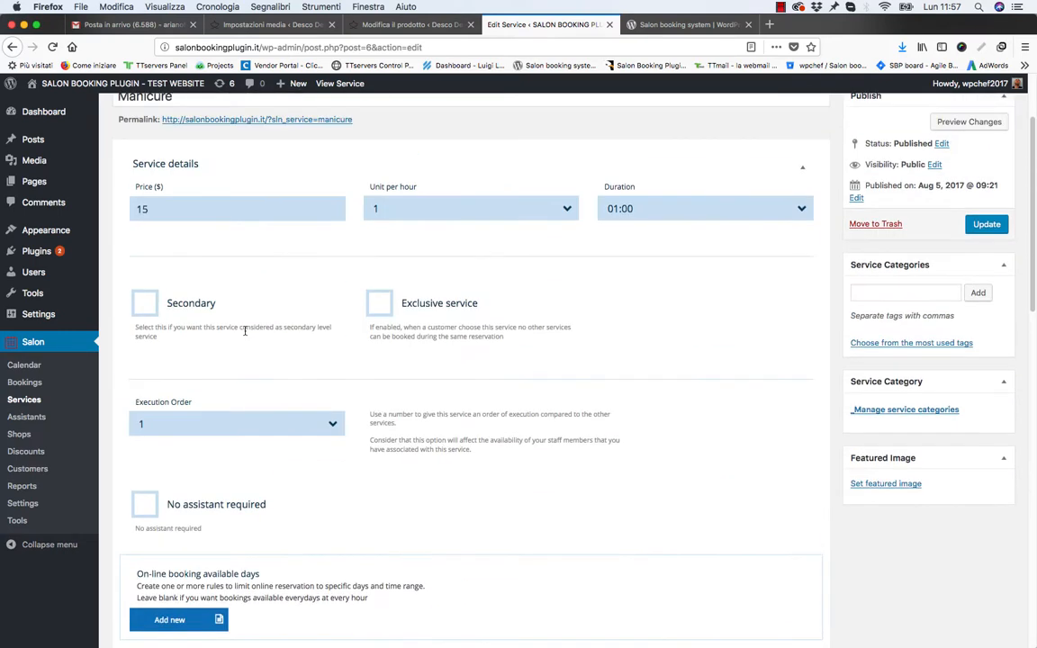
scroll(246, 374, down, 10)
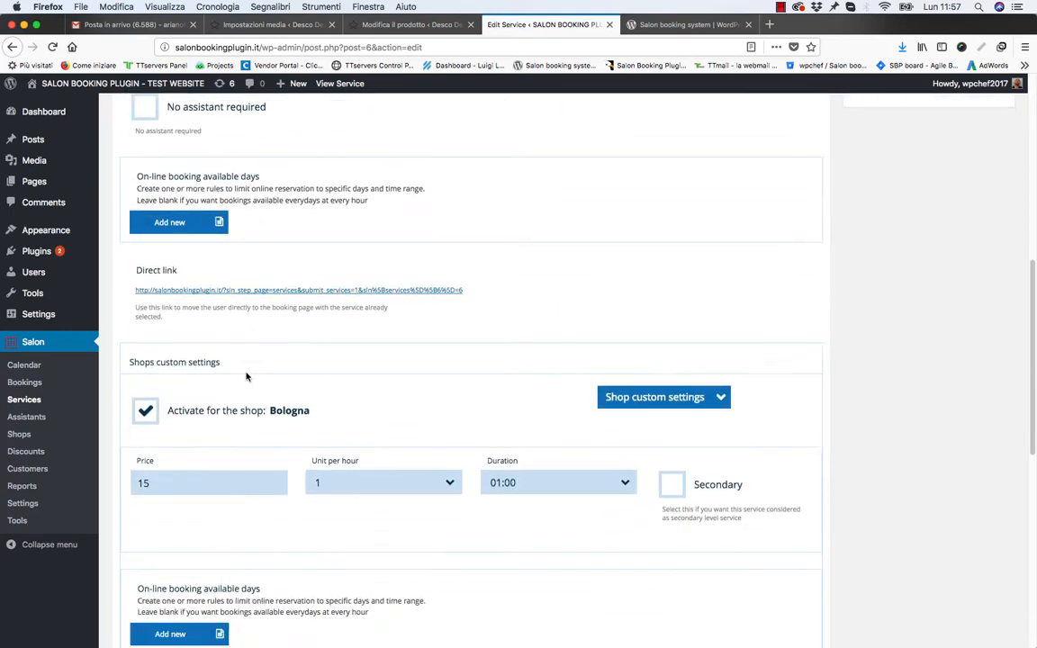
drag(185, 393, 113, 390)
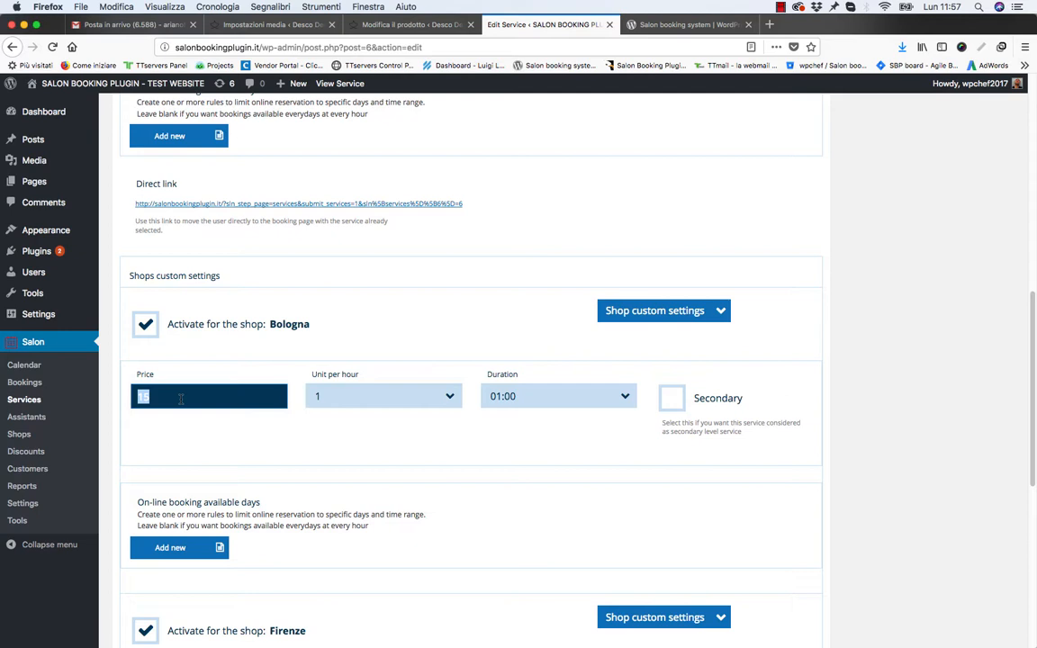
scroll(253, 376, down, 1)
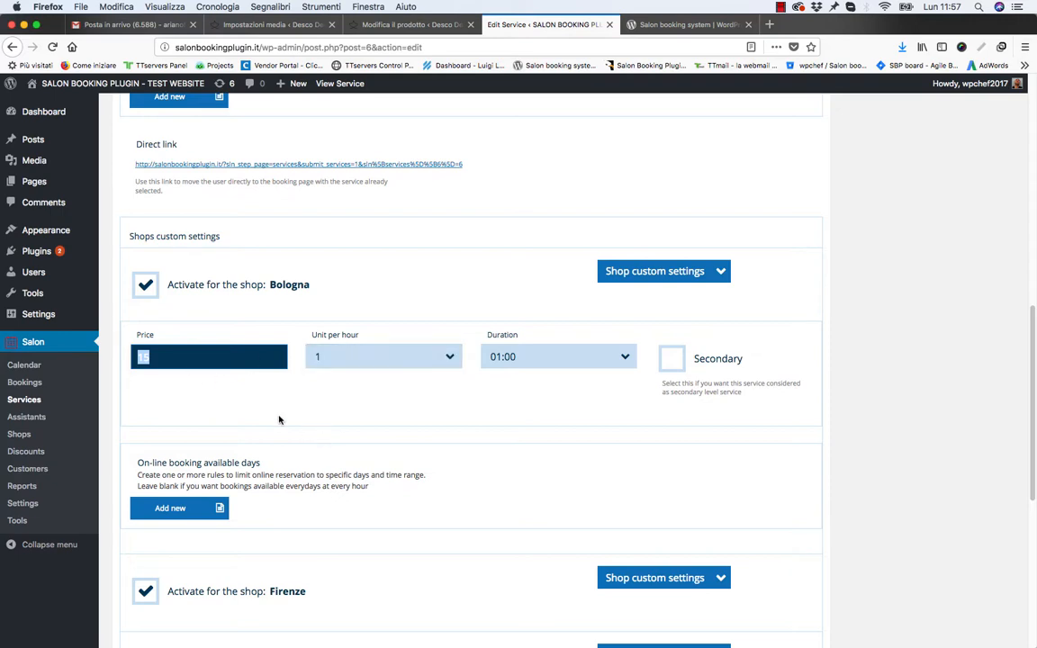
scroll(187, 361, down, 5)
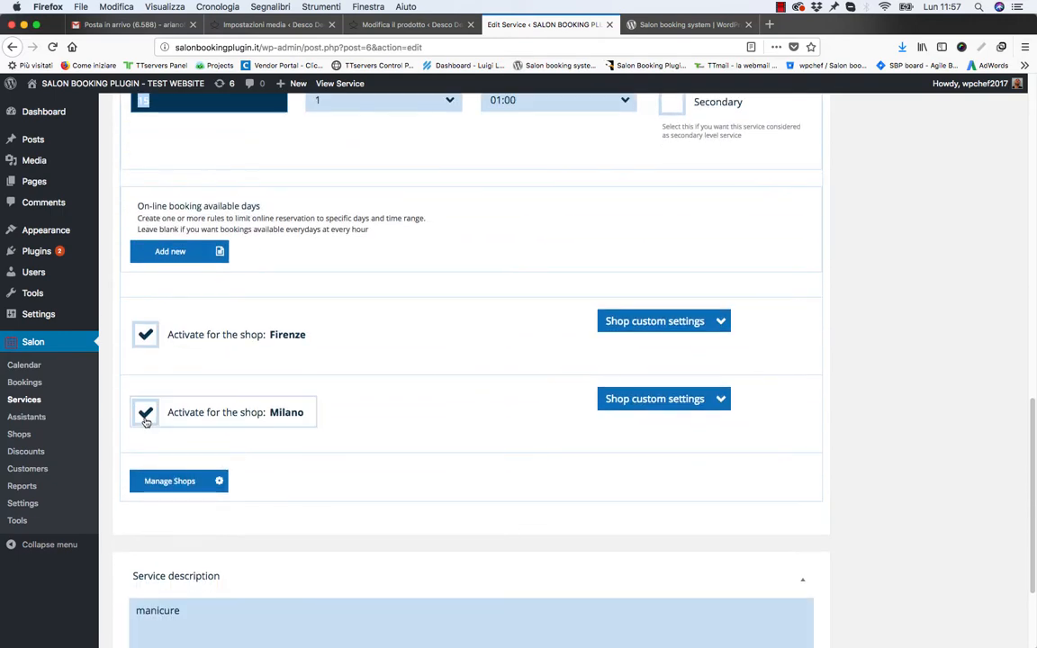
scroll(259, 399, up, 2)
scroll(261, 399, up, 15)
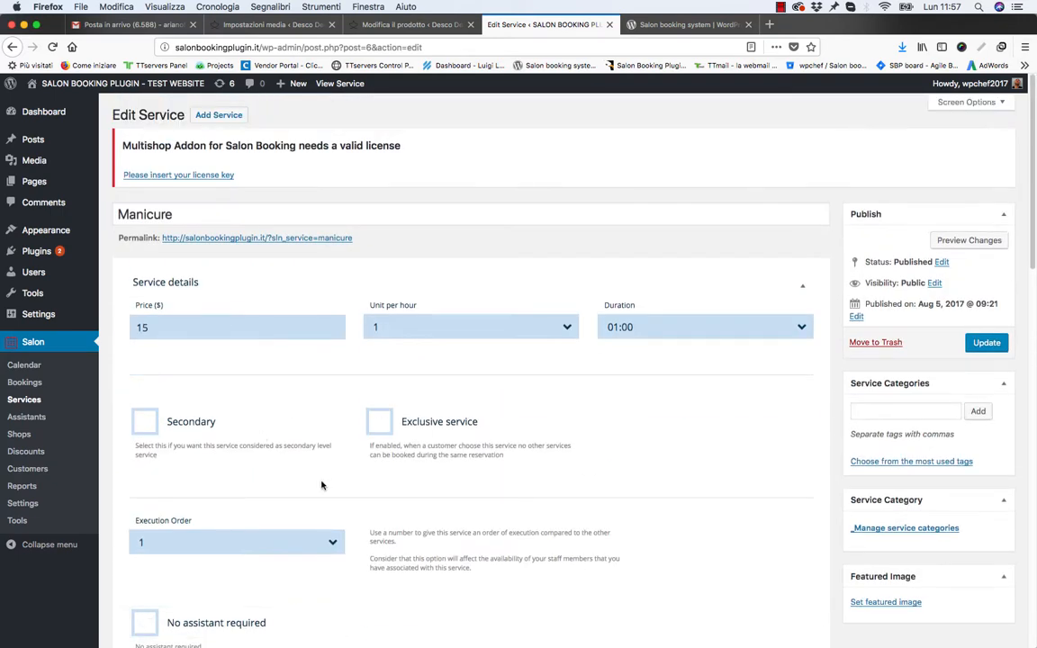
scroll(323, 484, down, 6)
scroll(325, 484, down, 9)
scroll(299, 490, down, 1)
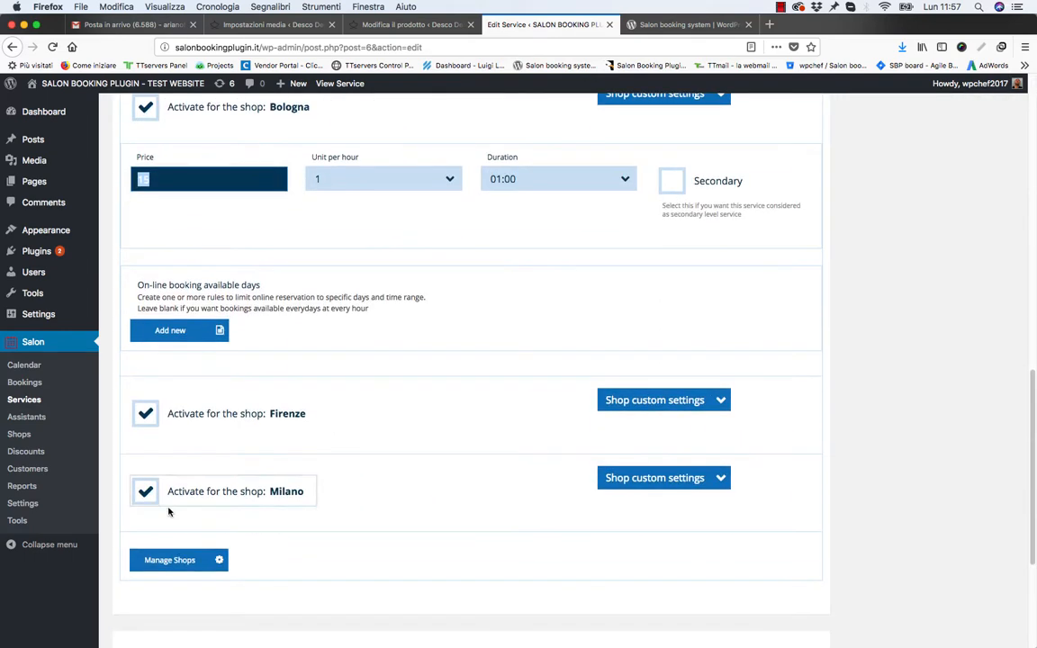
Deactivate the Manicure service for the Milano shop.
click(147, 494)
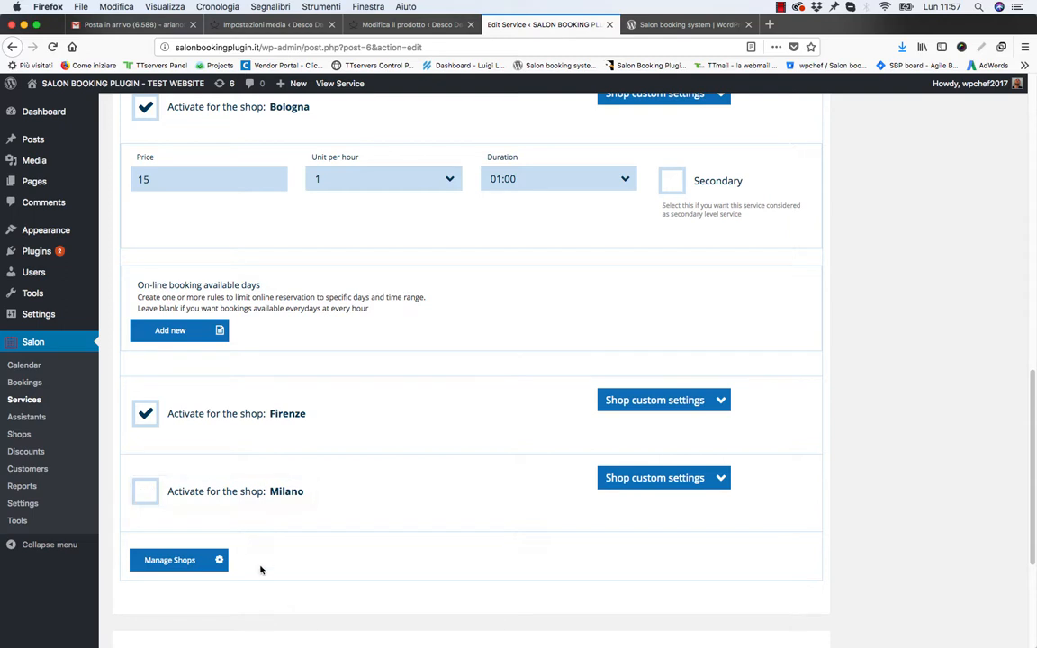
Open the record of the assistant assigned to Firenze and look through the assistant details and per-shop activation settings.
click(43, 419)
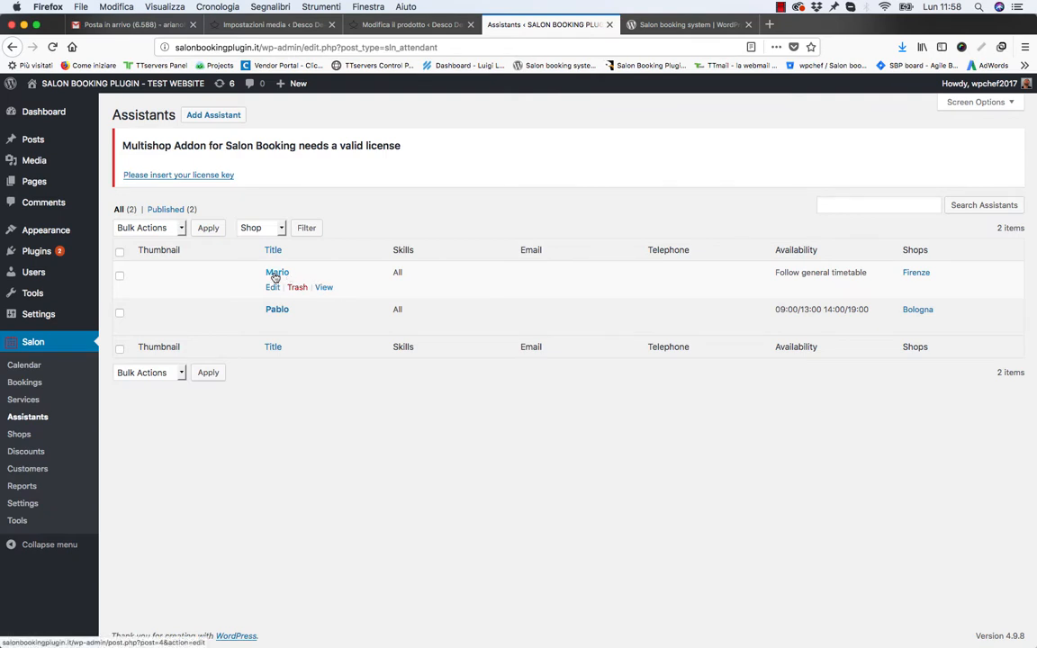
click(277, 272)
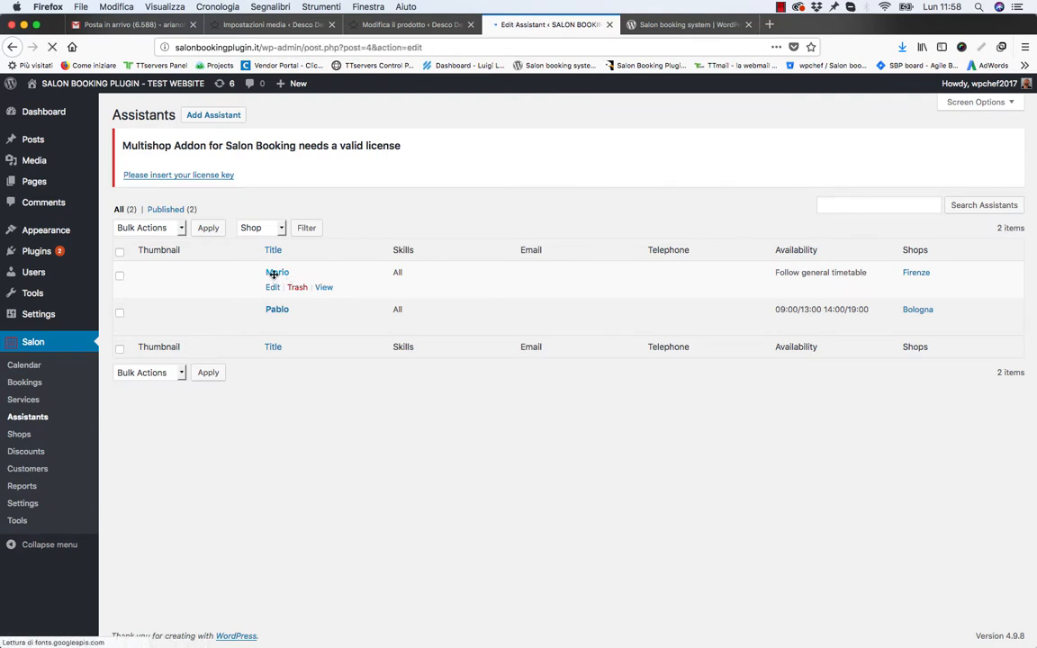
scroll(378, 388, down, 5)
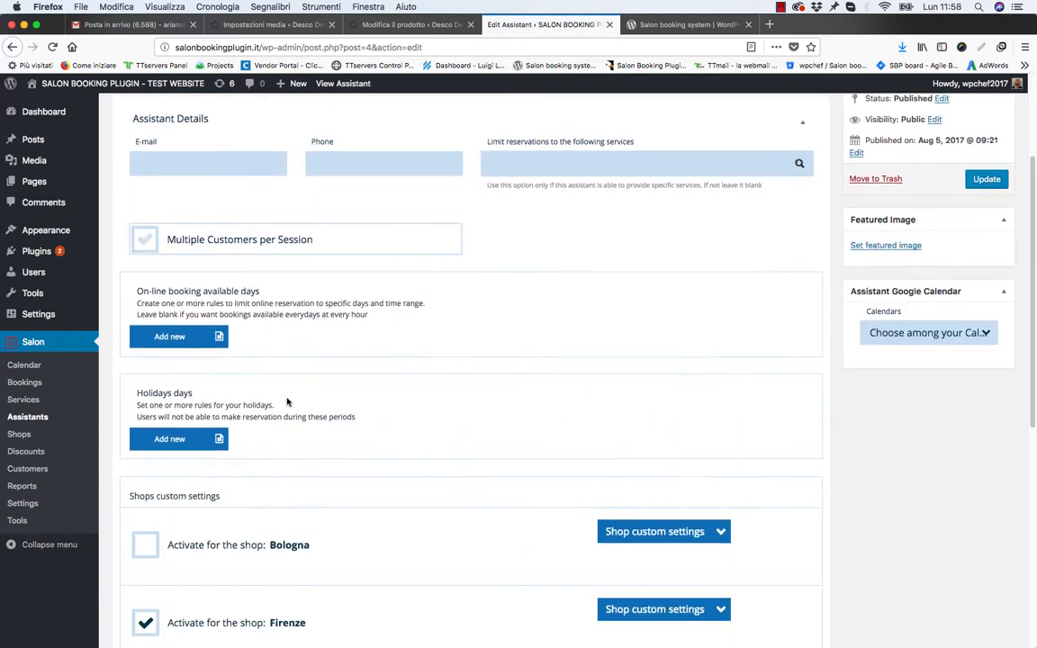
scroll(358, 398, down, 3)
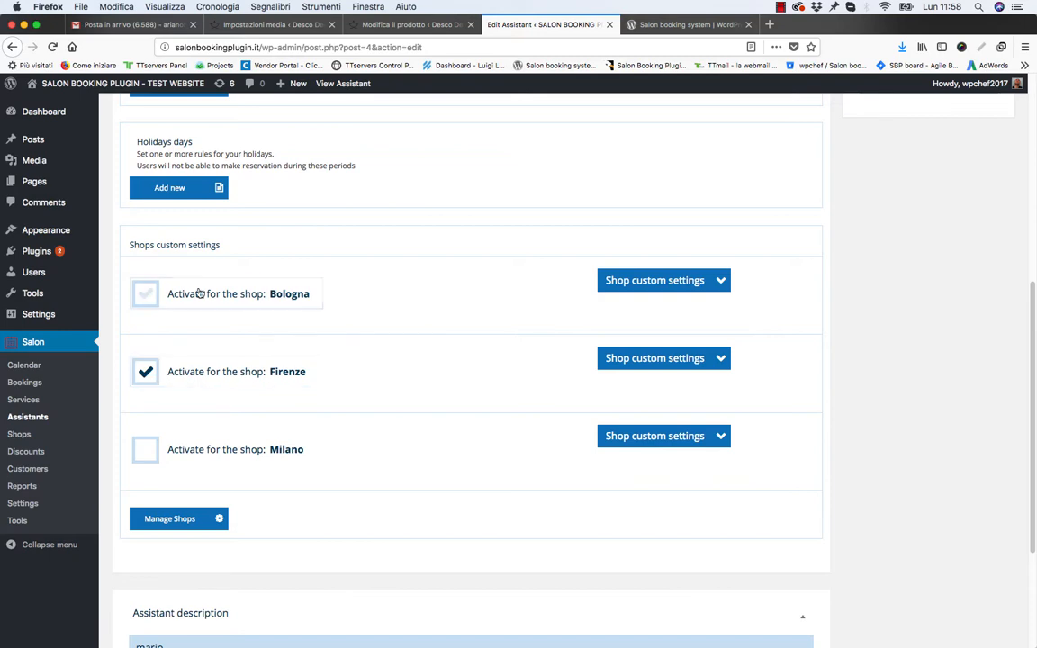
scroll(331, 327, up, 8)
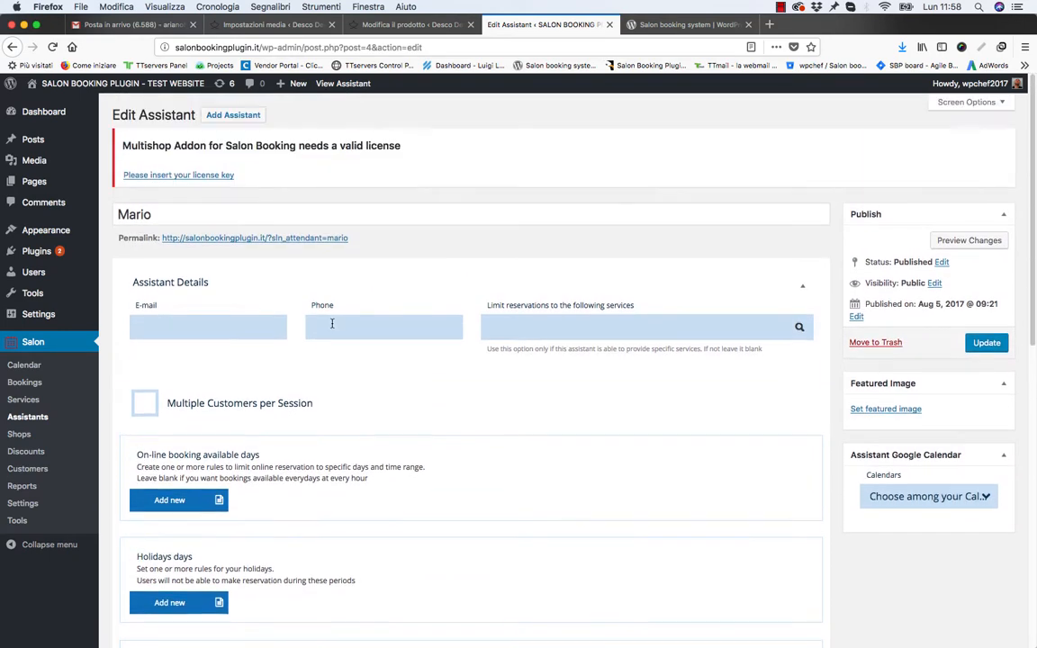
scroll(333, 335, down, 6)
scroll(331, 342, down, 3)
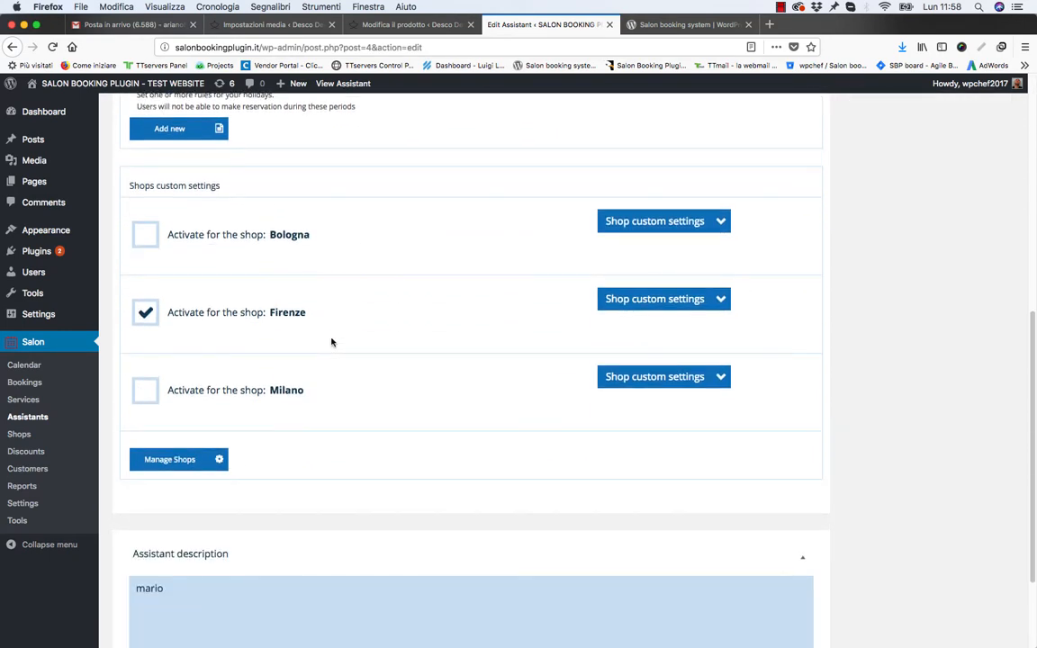
Expand the assistant's Firenze custom settings and review the contact fields, services, online booking days and holidays.
click(686, 300)
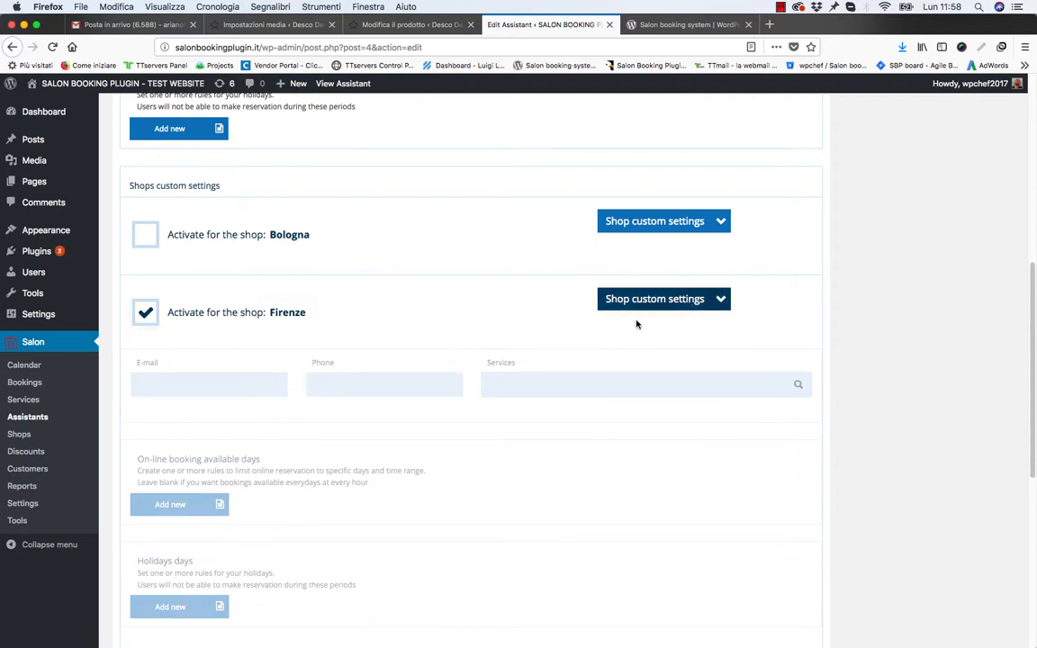
scroll(338, 355, down, 2)
scroll(338, 358, down, 2)
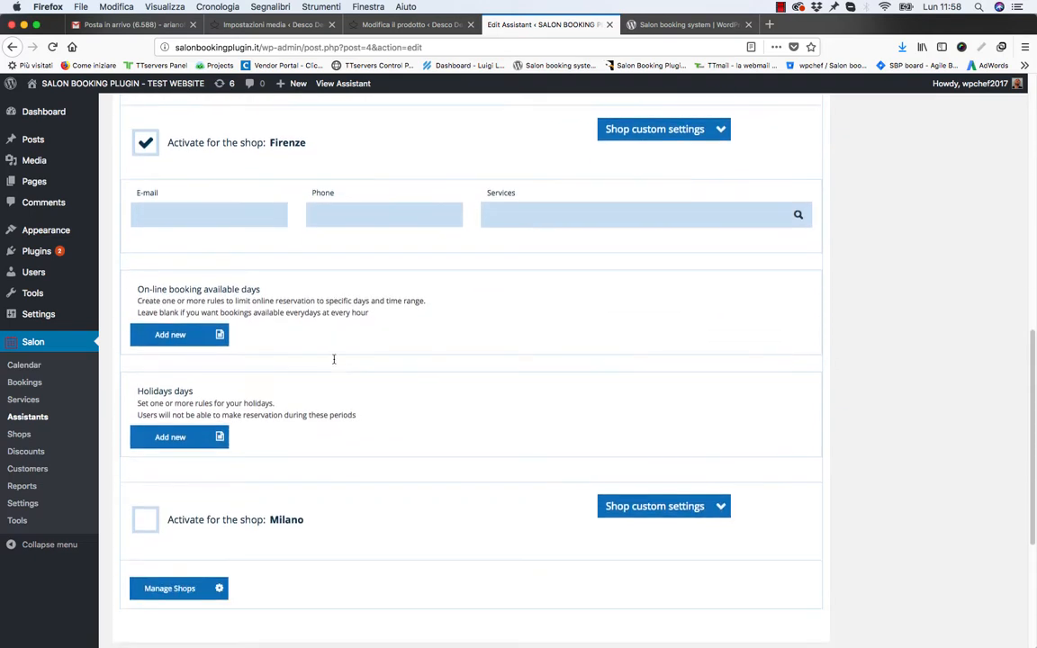
scroll(334, 361, up, 2)
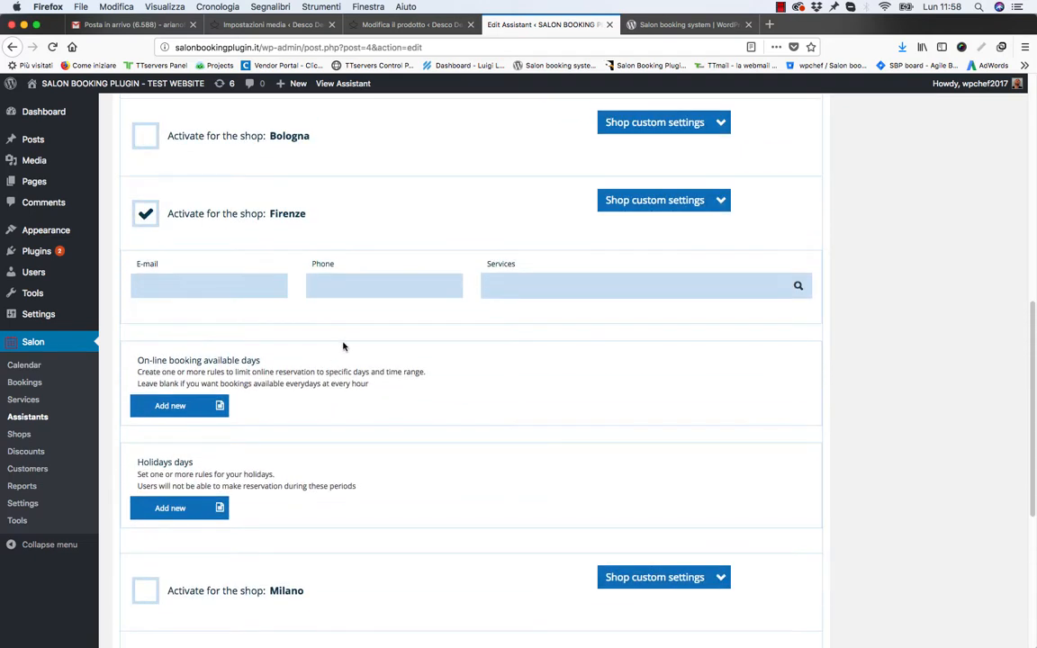
scroll(345, 348, up, 1)
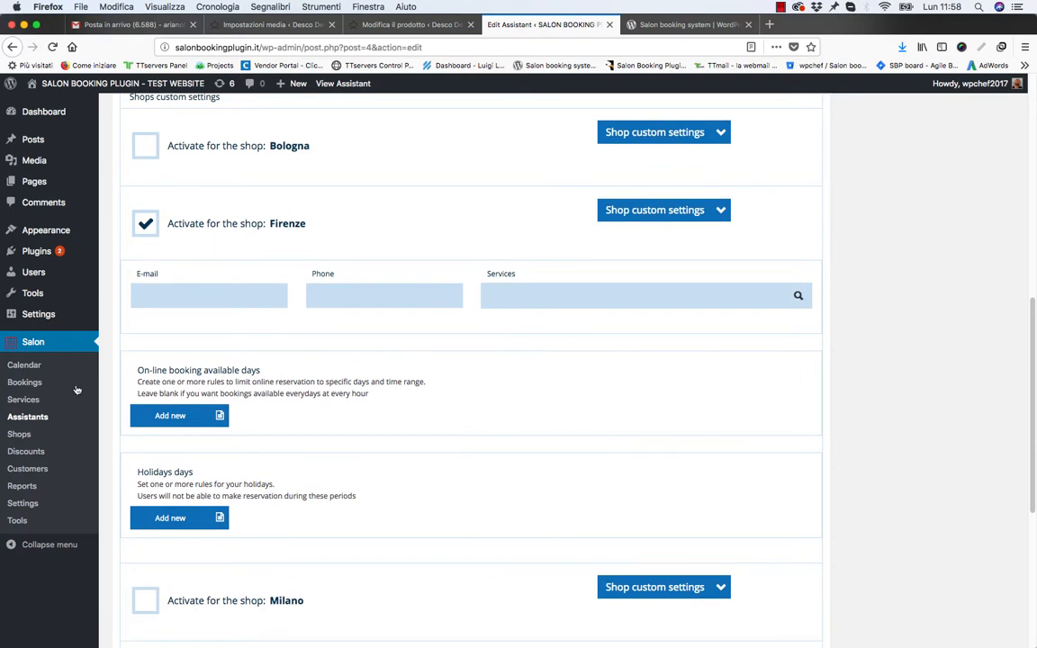
Open the booking calendar and view the month for the Bologna shop and for the Firenze shop.
click(27, 365)
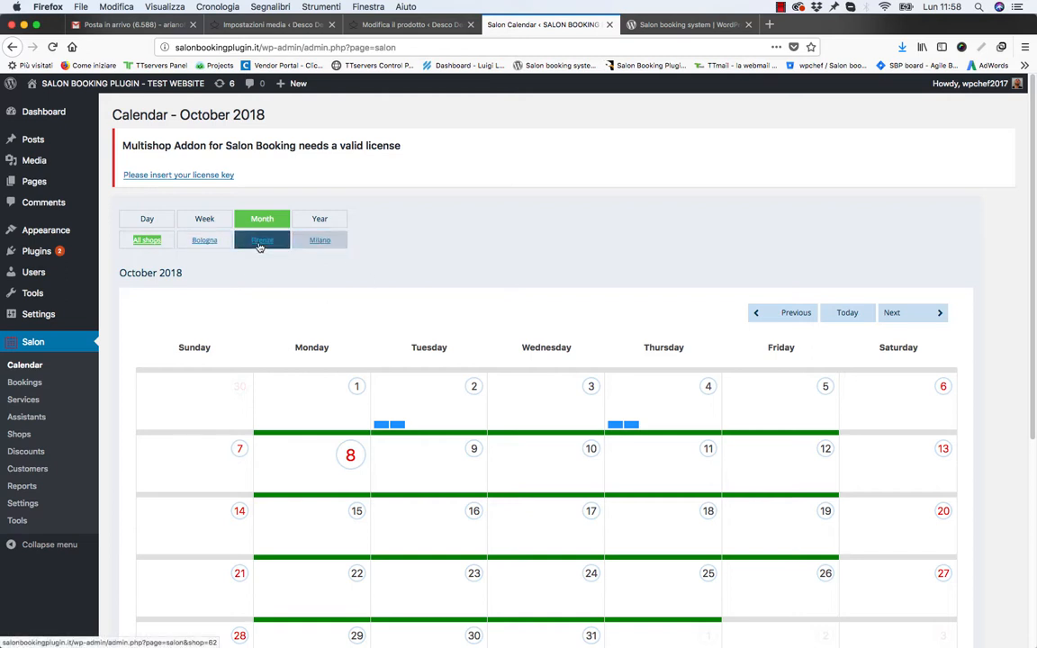
click(202, 243)
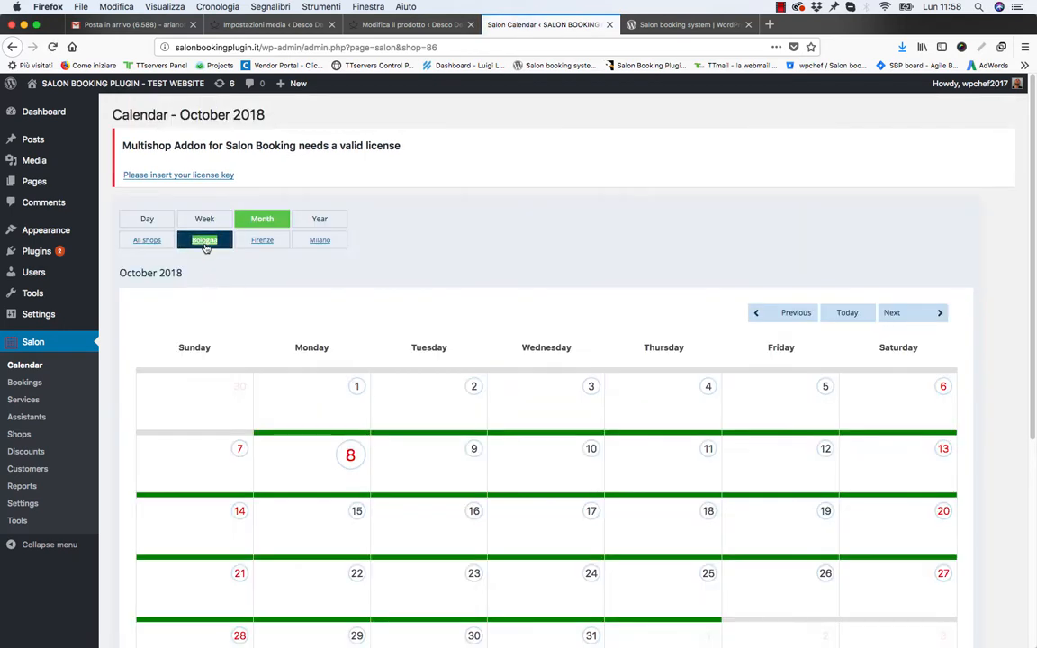
click(262, 242)
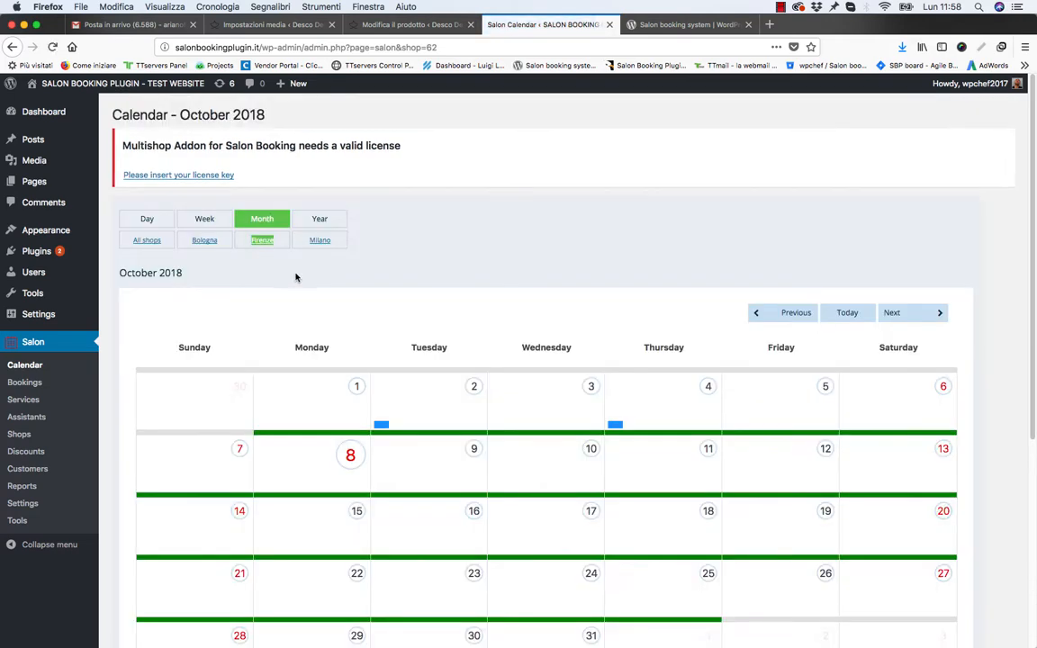
scroll(295, 278, down, 2)
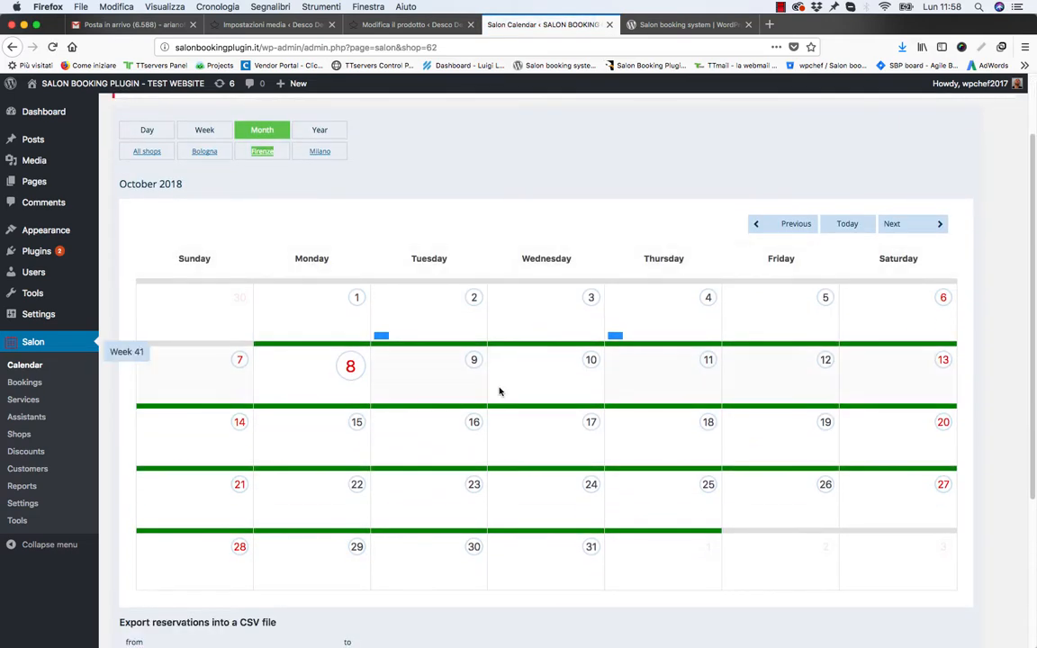
Open 11 October 2018 in the Firenze calendar and start a new 00:30 booking assigned to the Firenze shop.
click(708, 361)
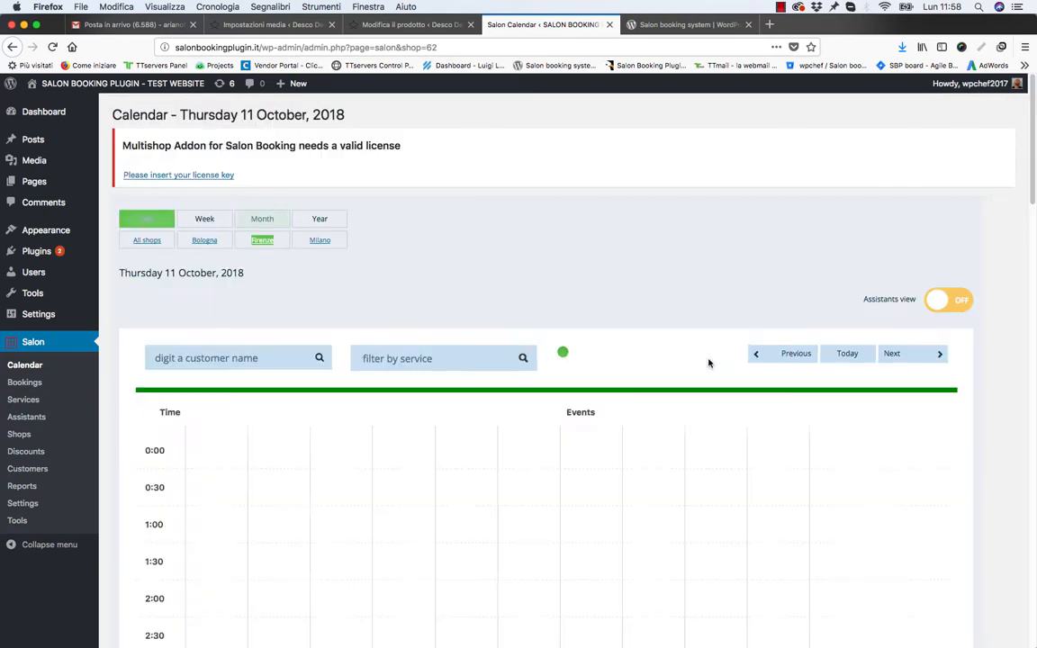
scroll(559, 302, down, 4)
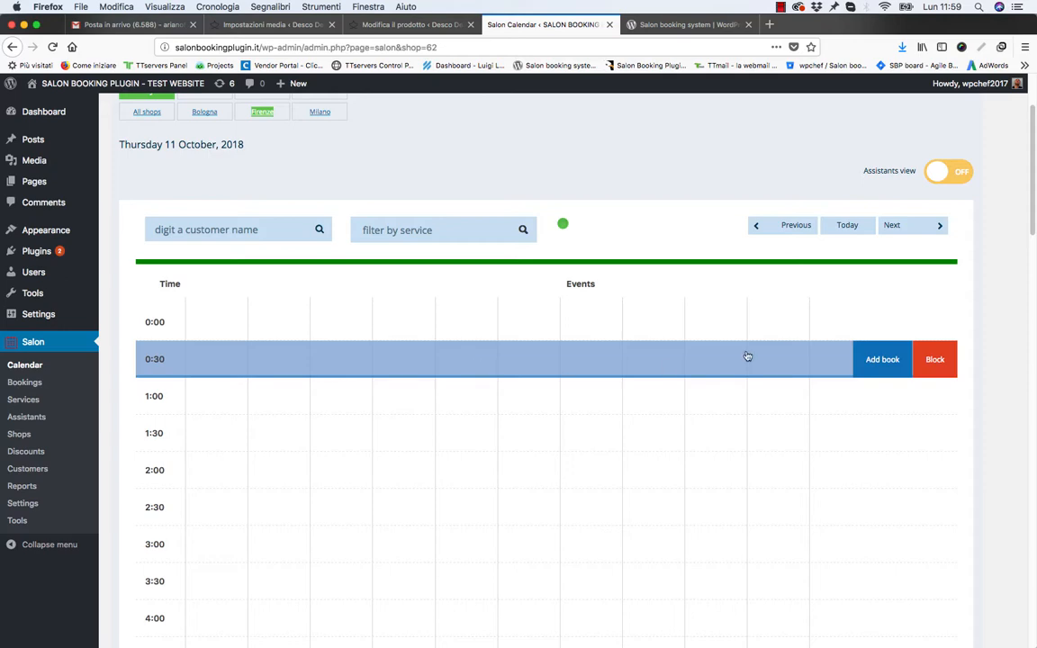
click(889, 362)
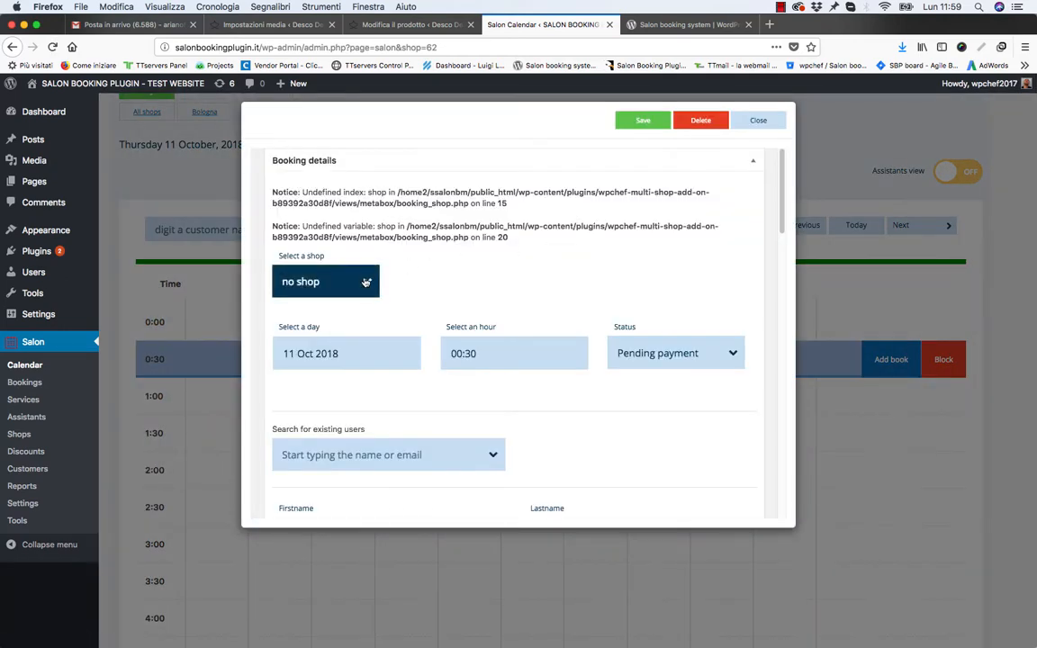
click(367, 280)
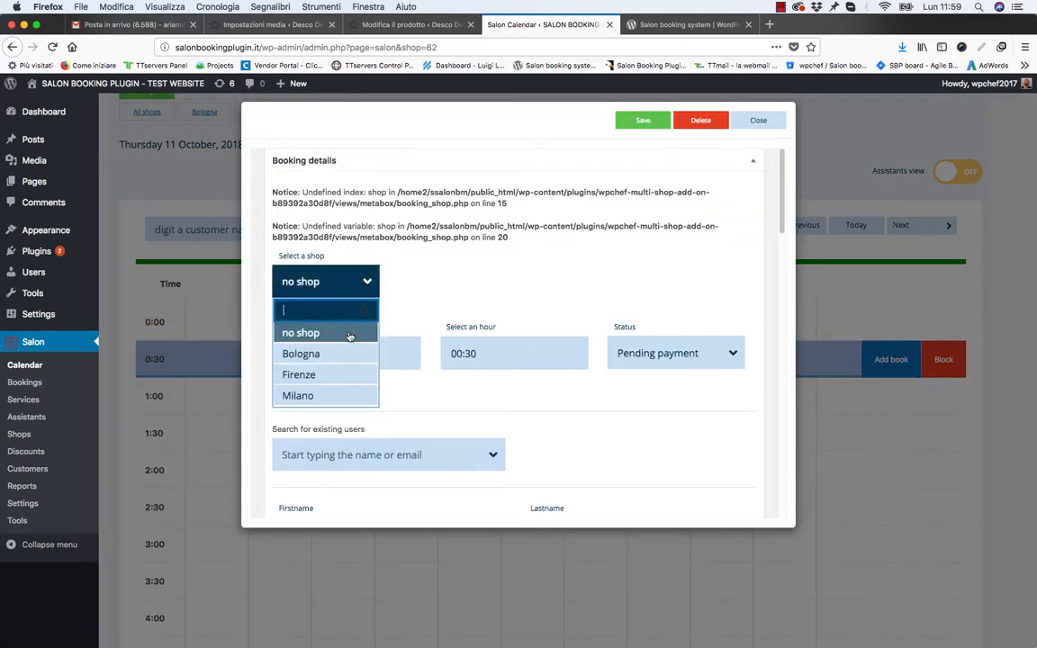
click(331, 377)
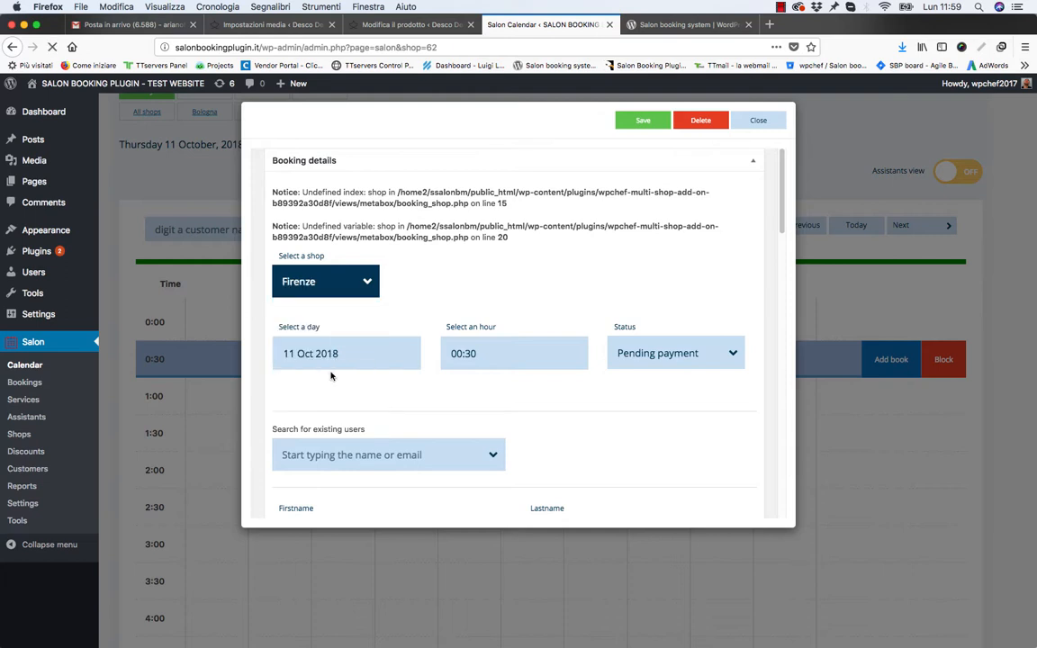
scroll(544, 410, down, 3)
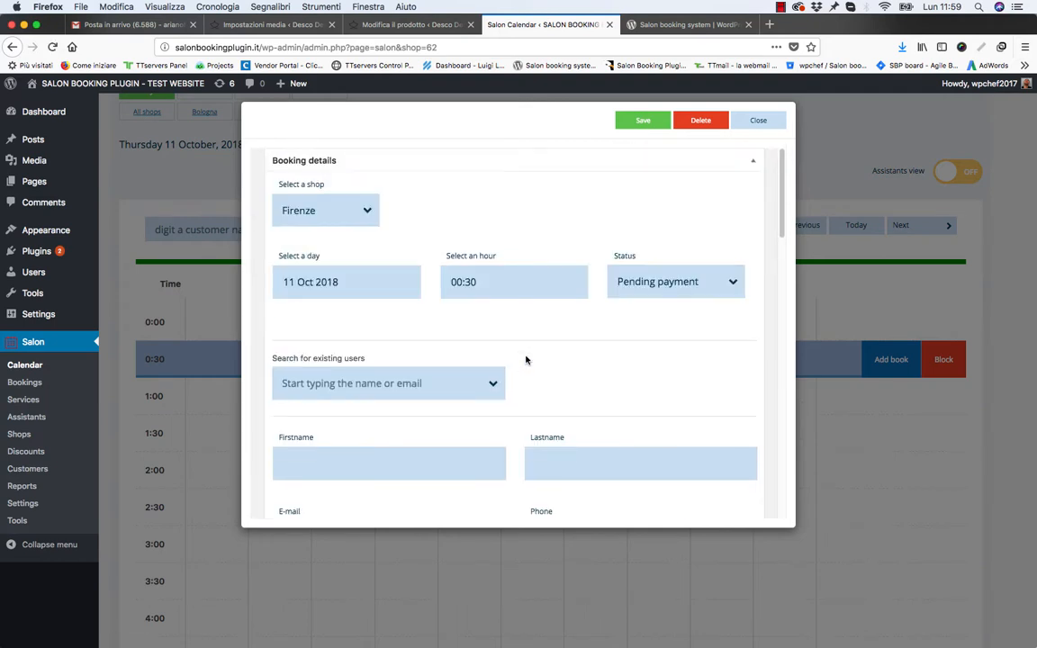
Switch the new booking's shop to Milano and close the booking form without saving.
click(341, 211)
click(333, 326)
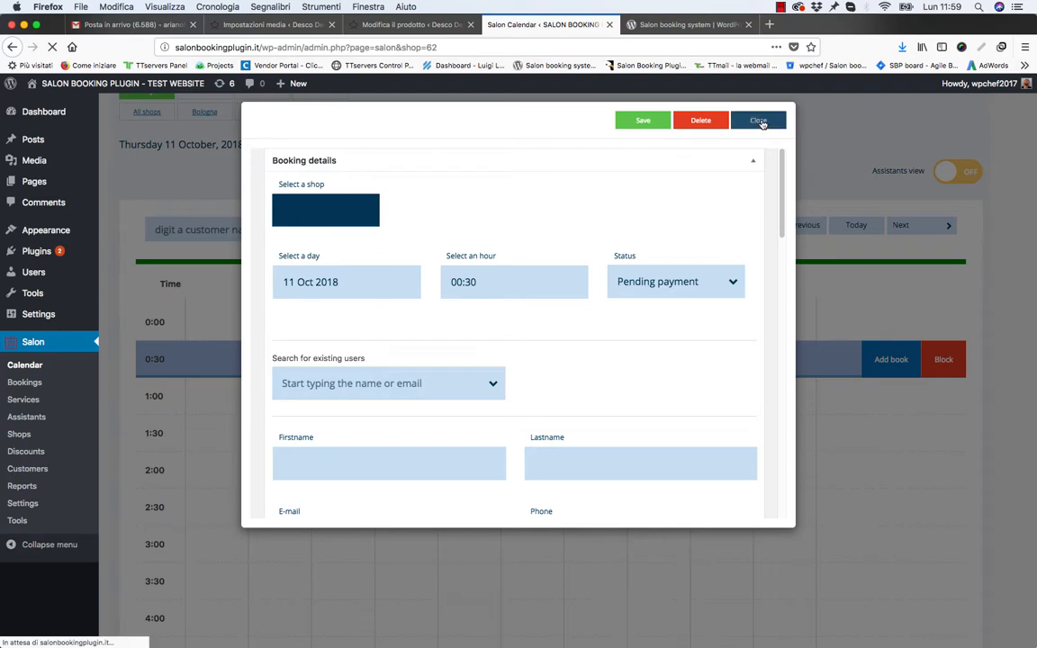
click(760, 122)
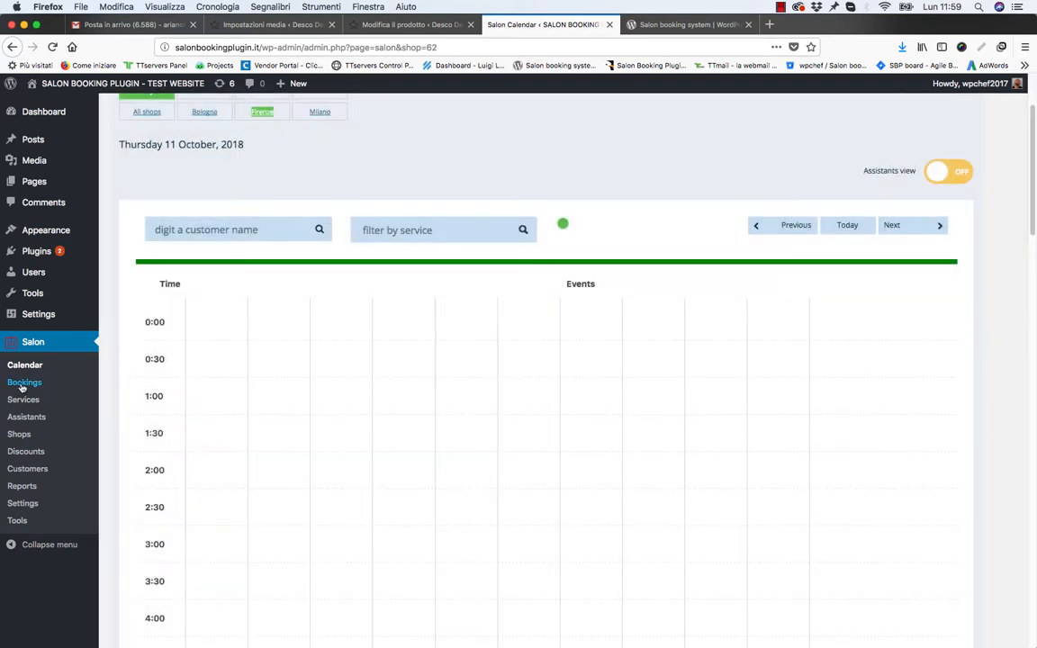
Review the bookings list with its prices and shops, and open the customers list to check shop assignments.
click(24, 384)
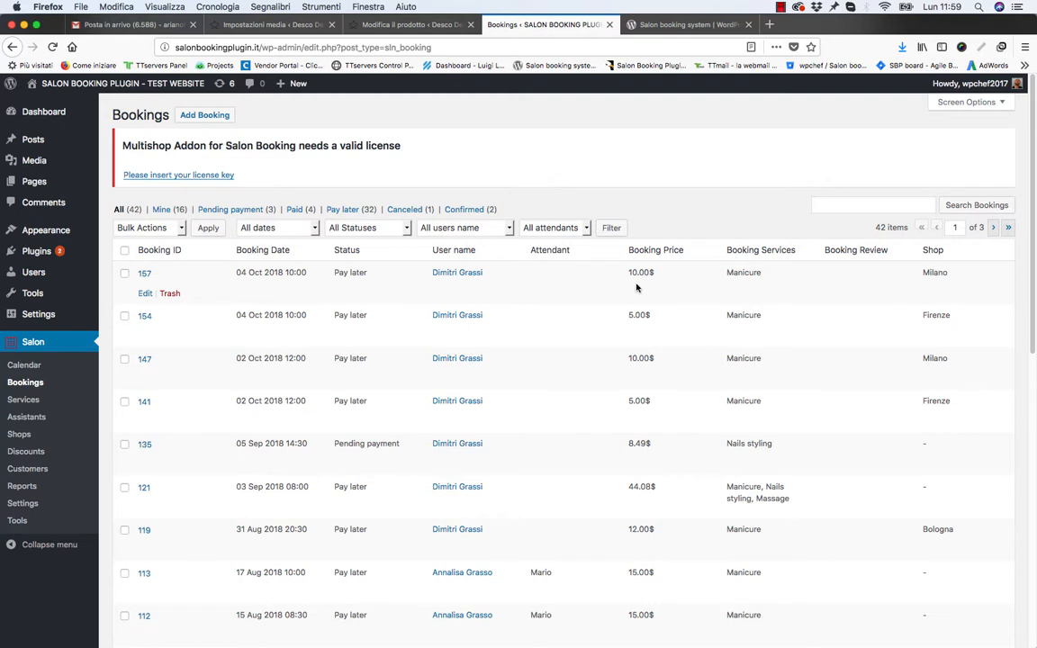
scroll(636, 287, down, 3)
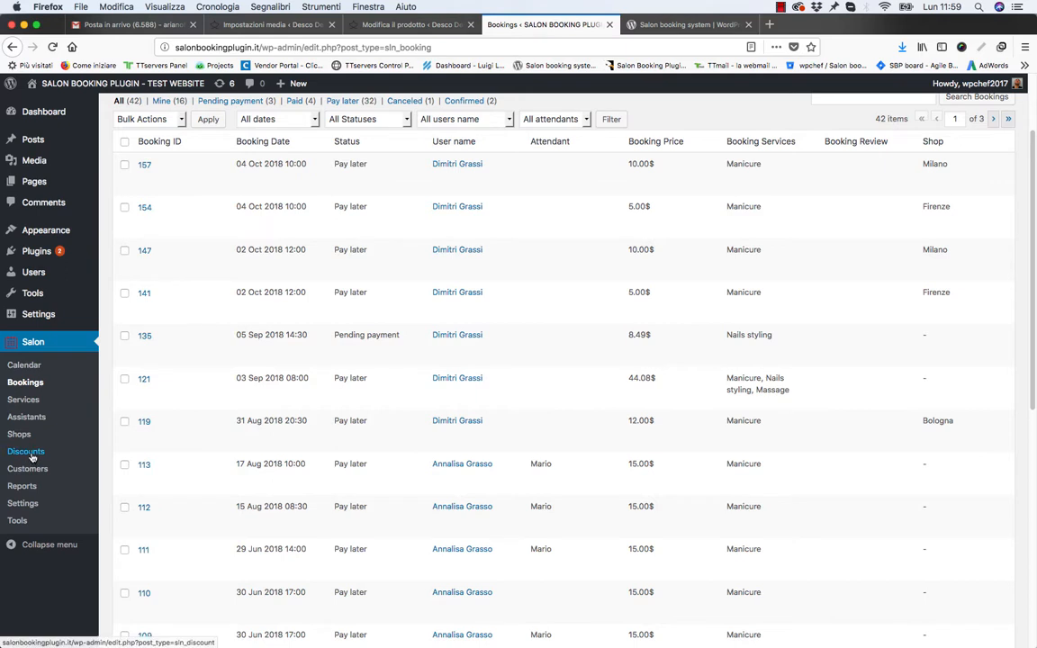
click(27, 467)
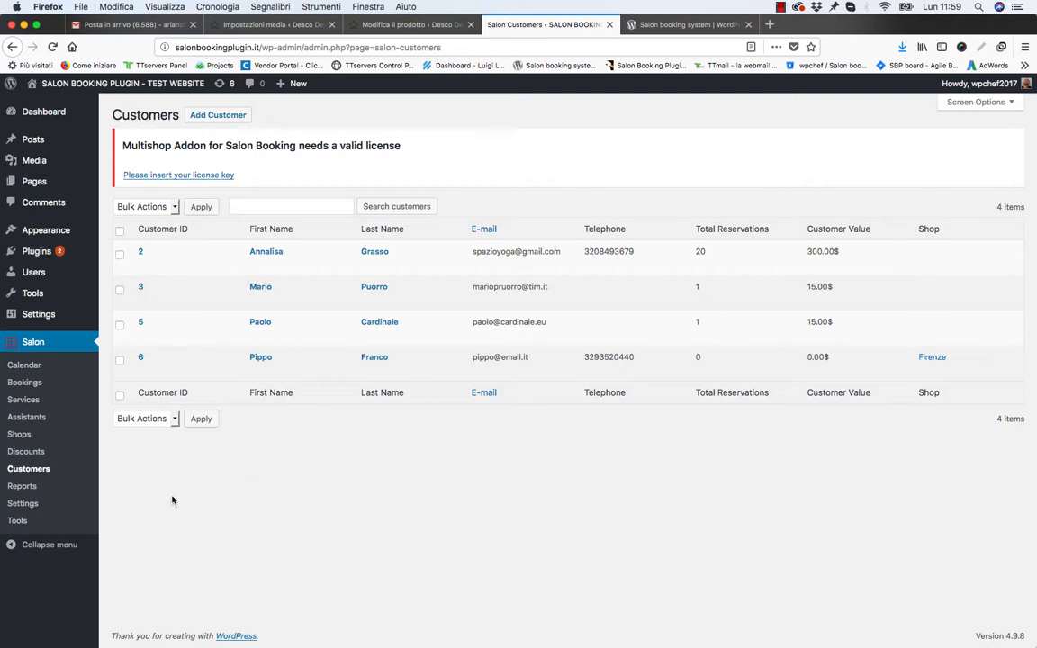
Open the reports, restrict the reservations and revenues report to the Firenze shop and look through its chart and reservation summary.
click(34, 487)
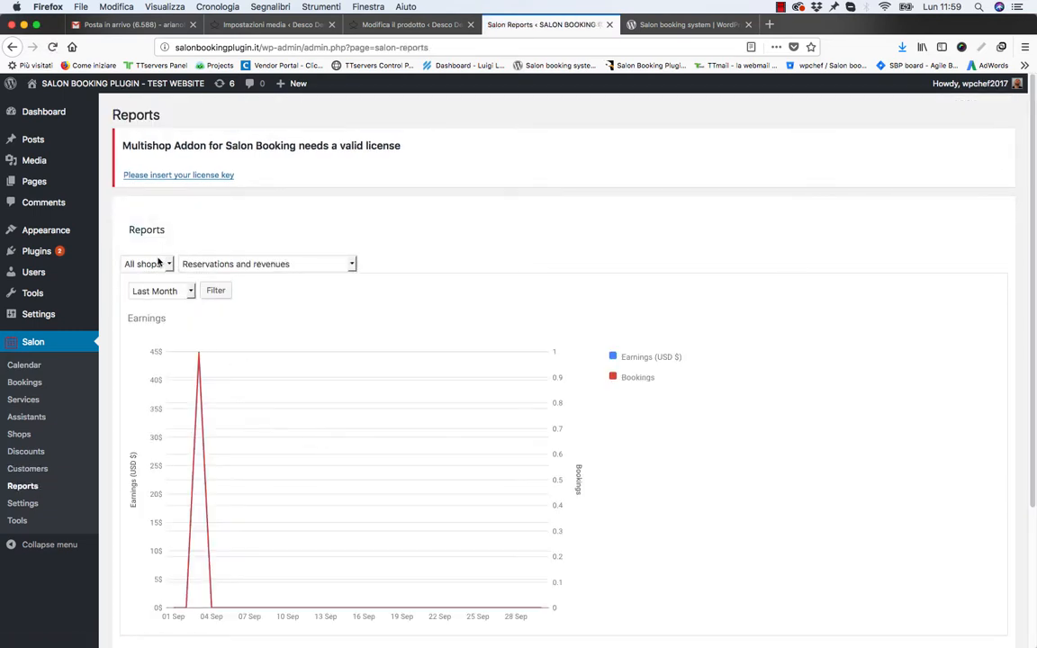
click(159, 262)
click(153, 282)
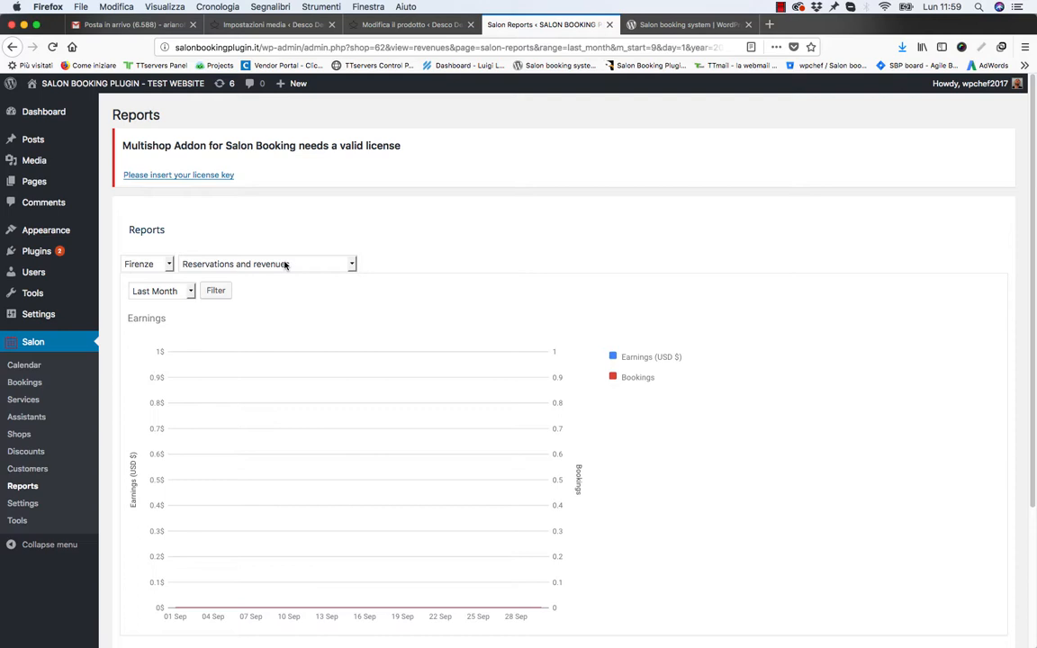
scroll(312, 380, down, 5)
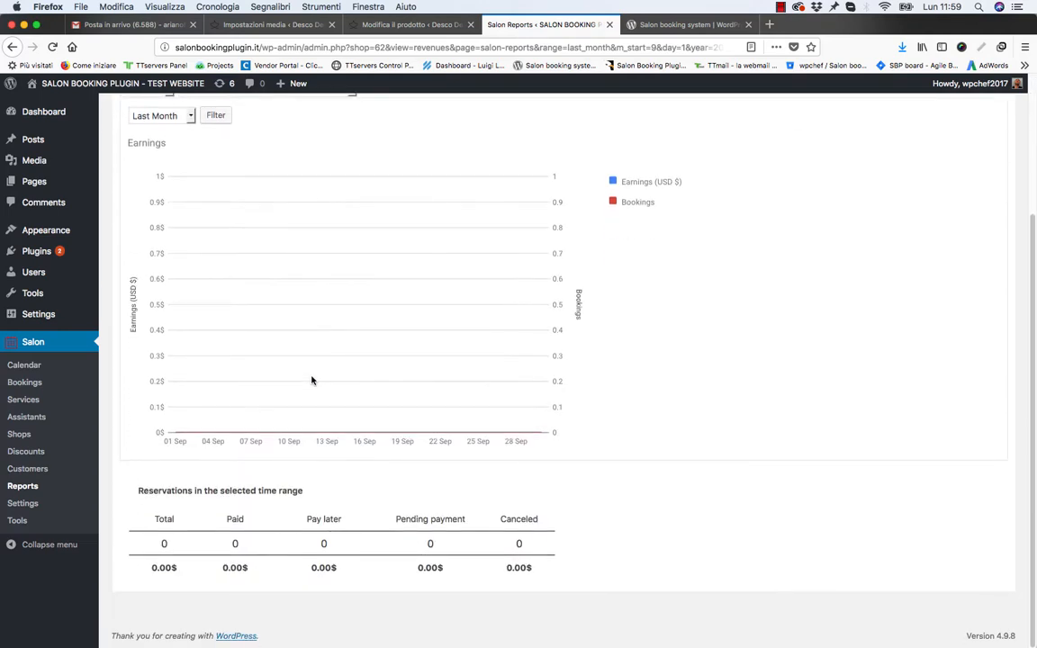
scroll(311, 380, up, 5)
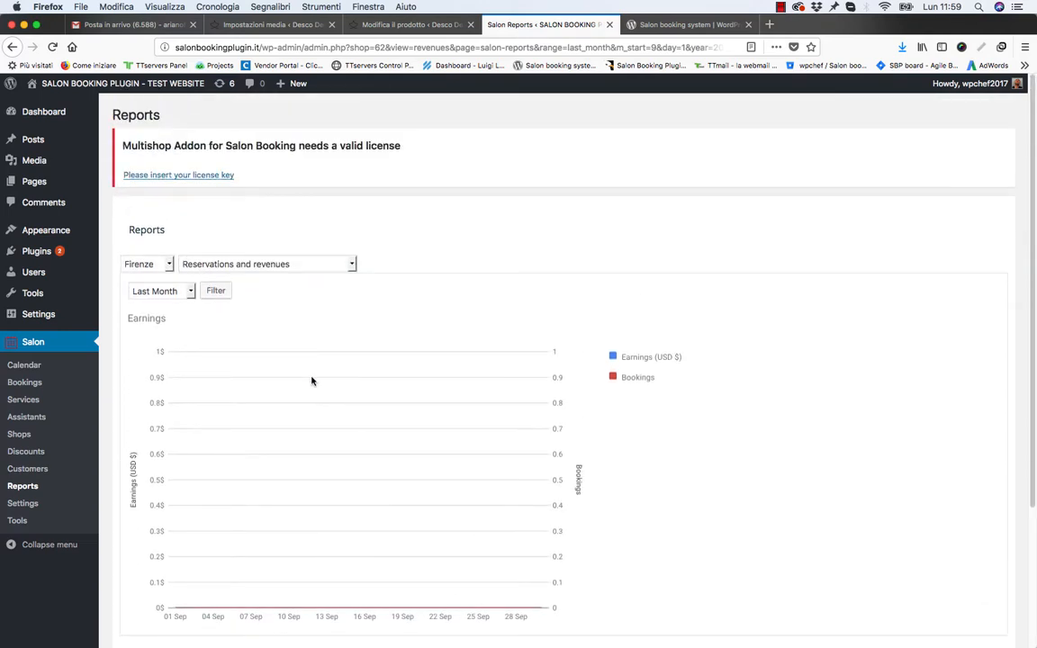